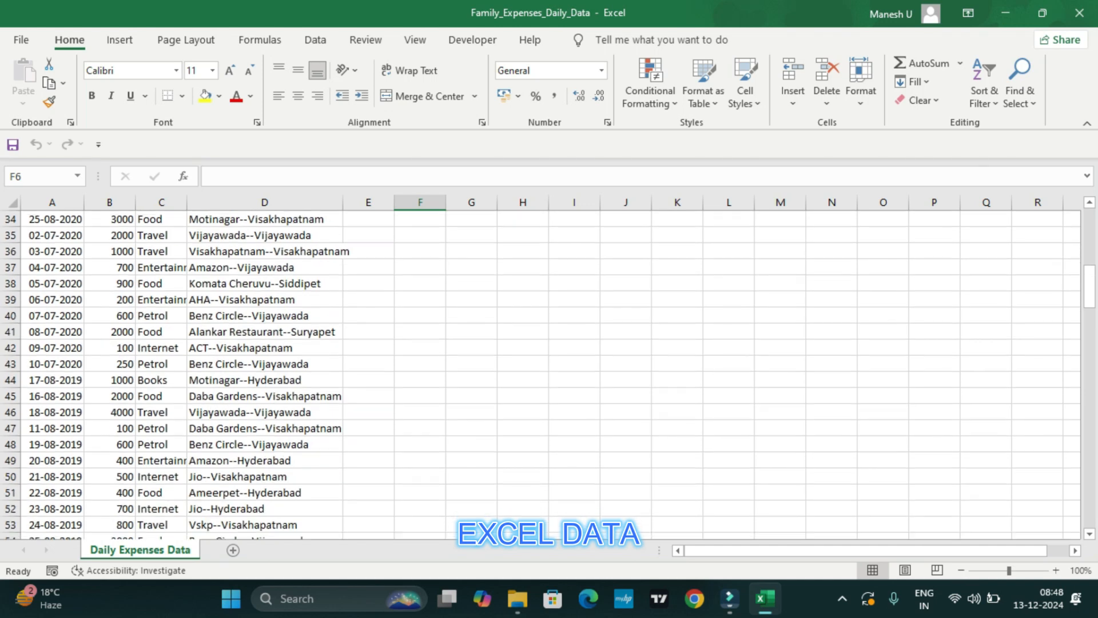
{"action": "scroll", "coordinate": [540, 375], "scroll_direction": "down", "scroll_amount": 20}
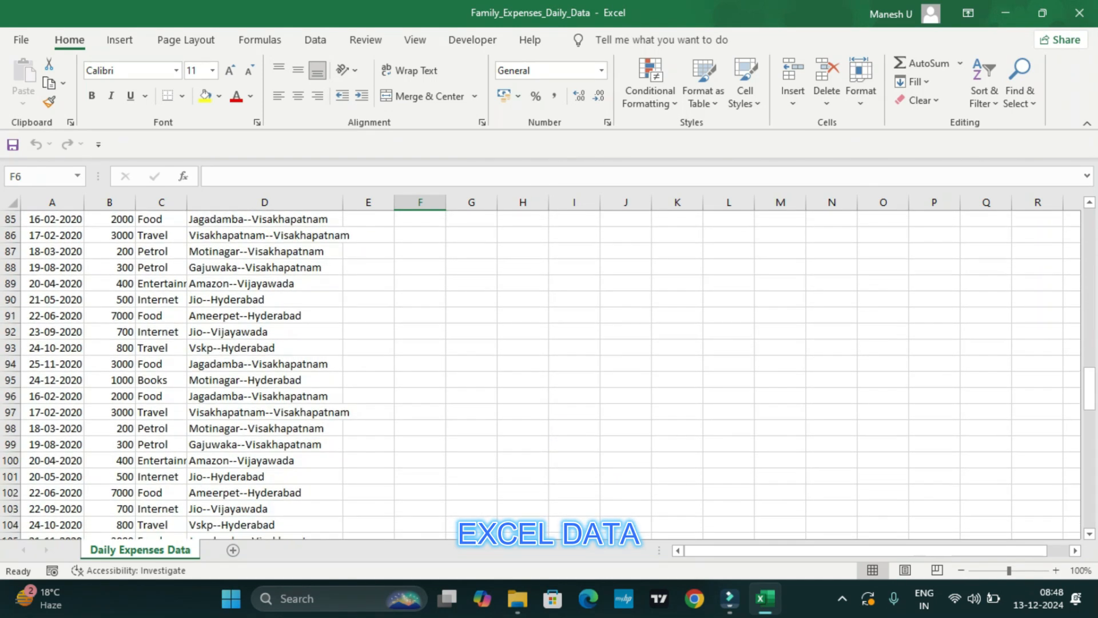
Look through the daily expense records and column headers in the worksheet, and close the workbook.
{"action": "scroll", "coordinate": [540, 374], "scroll_direction": "up", "scroll_amount": 20}
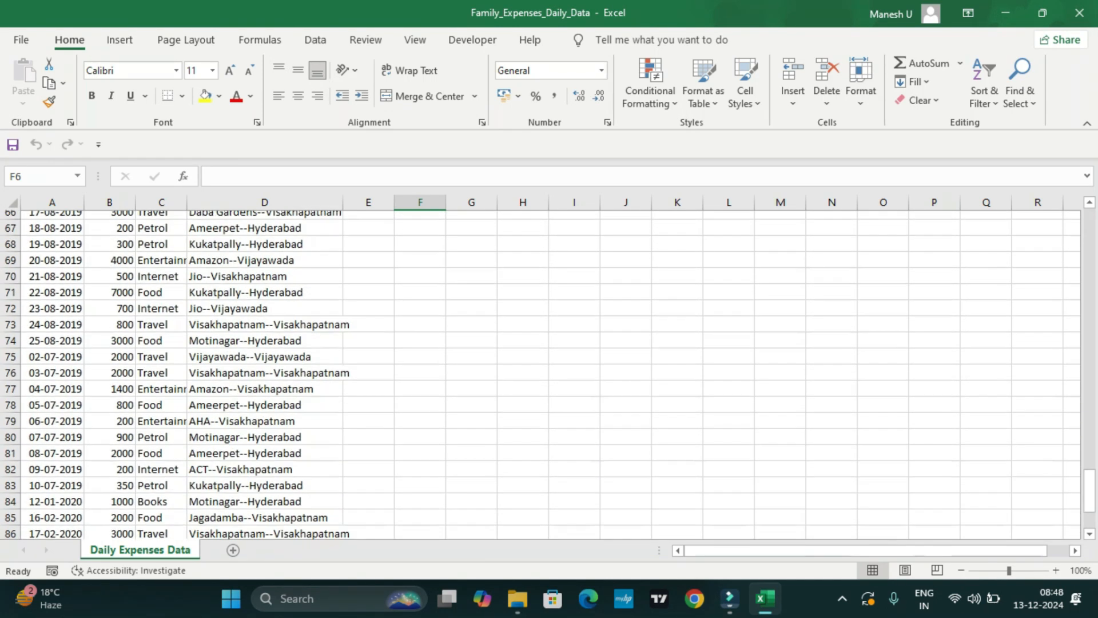
{"action": "left_click_drag", "start_coordinate": [74, 220], "coordinate": [143, 252]}
{"action": "left_click", "coordinate": [161, 331]}
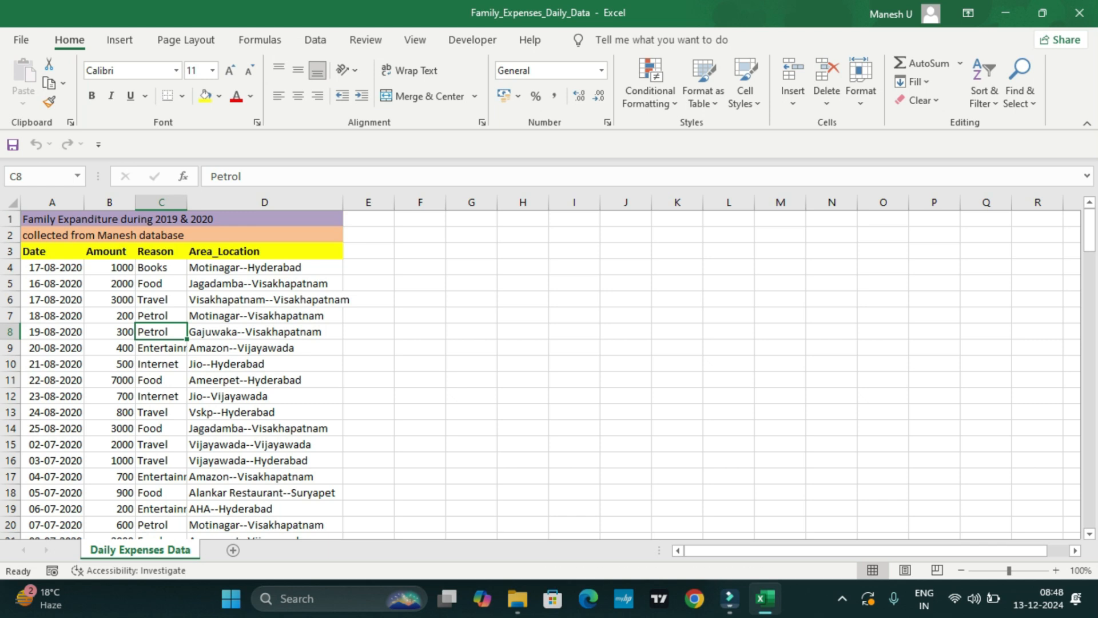
{"action": "left_click", "coordinate": [420, 332]}
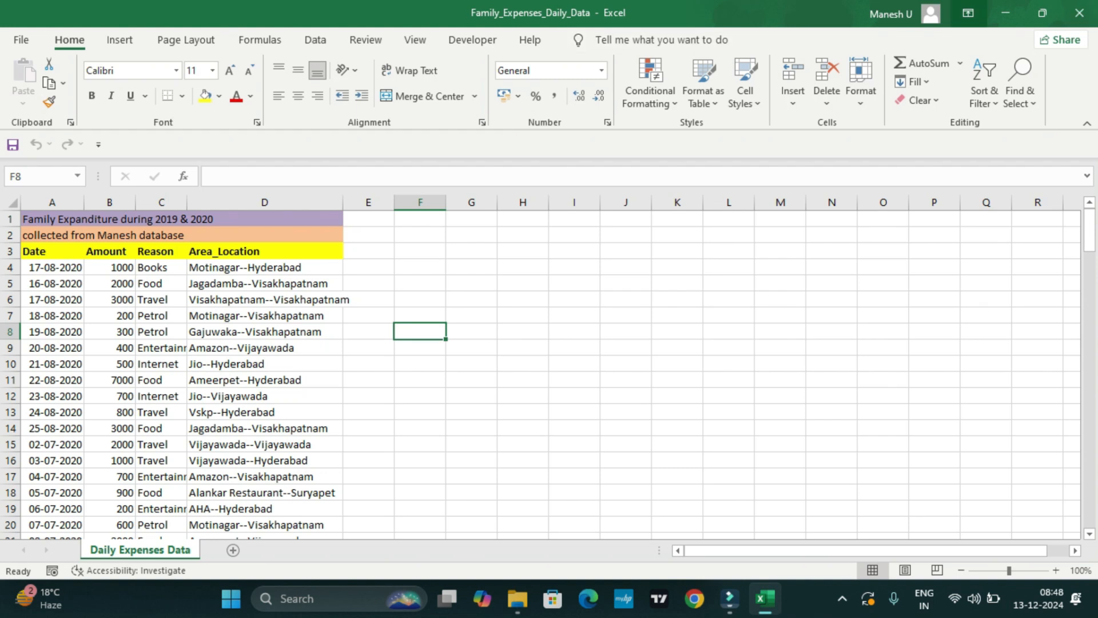
{"action": "left_click", "coordinate": [1079, 13]}
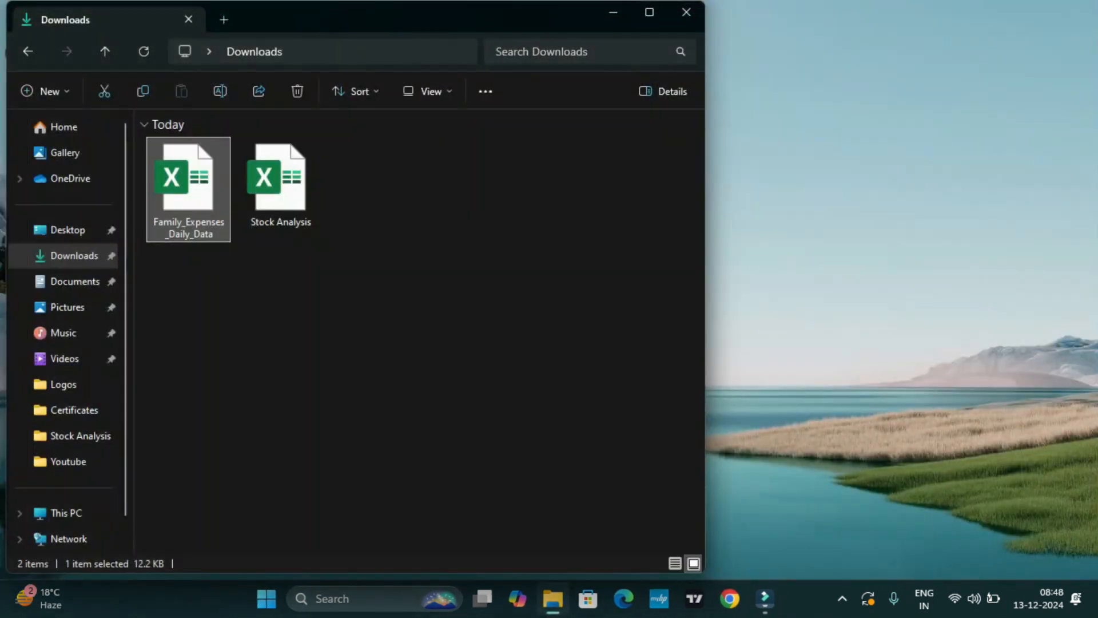
Reopen the Family_Expenses_Daily_Data workbook from Downloads and save it there as a CSV (Comma delimited) file under the same name.
{"action": "right_click", "coordinate": [201, 199]}
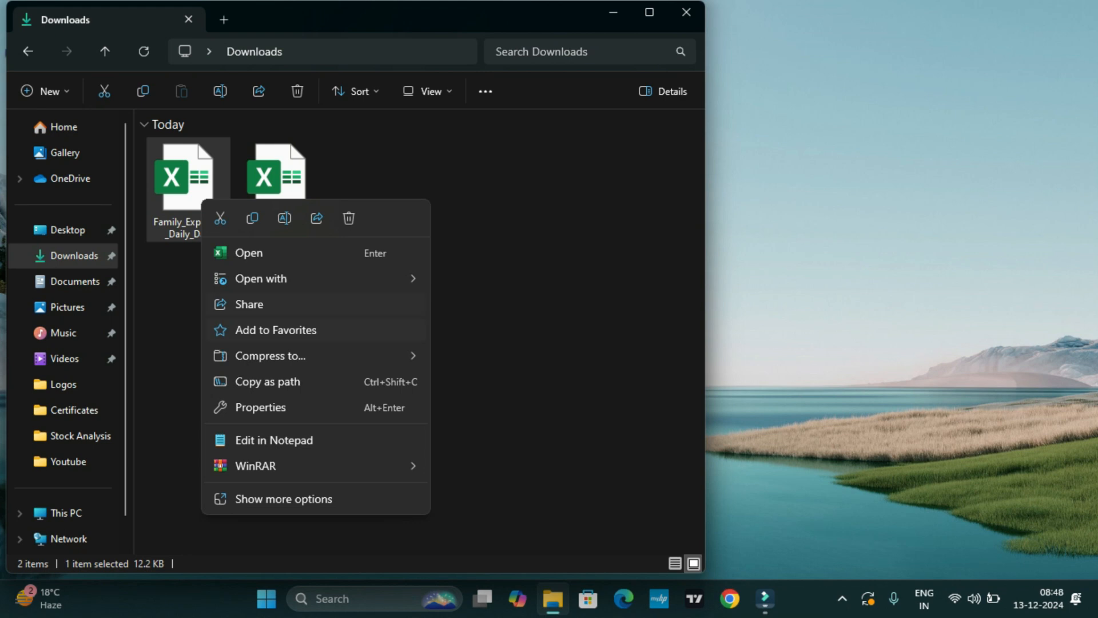
{"action": "left_click", "coordinate": [189, 189]}
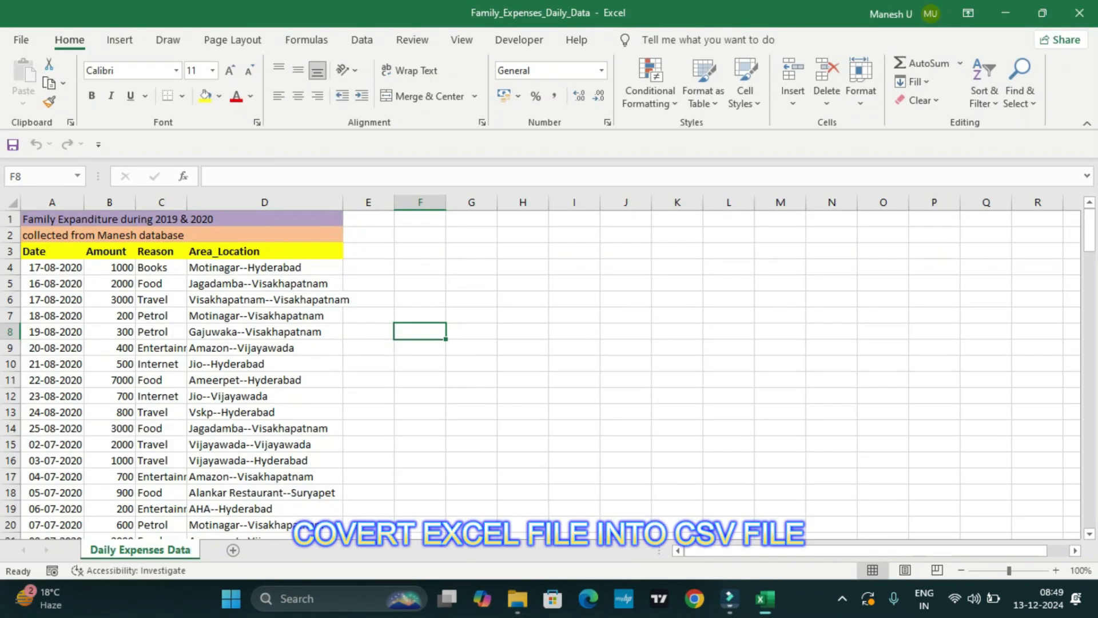
{"action": "left_click", "coordinate": [29, 55]}
{"action": "left_click", "coordinate": [51, 256]}
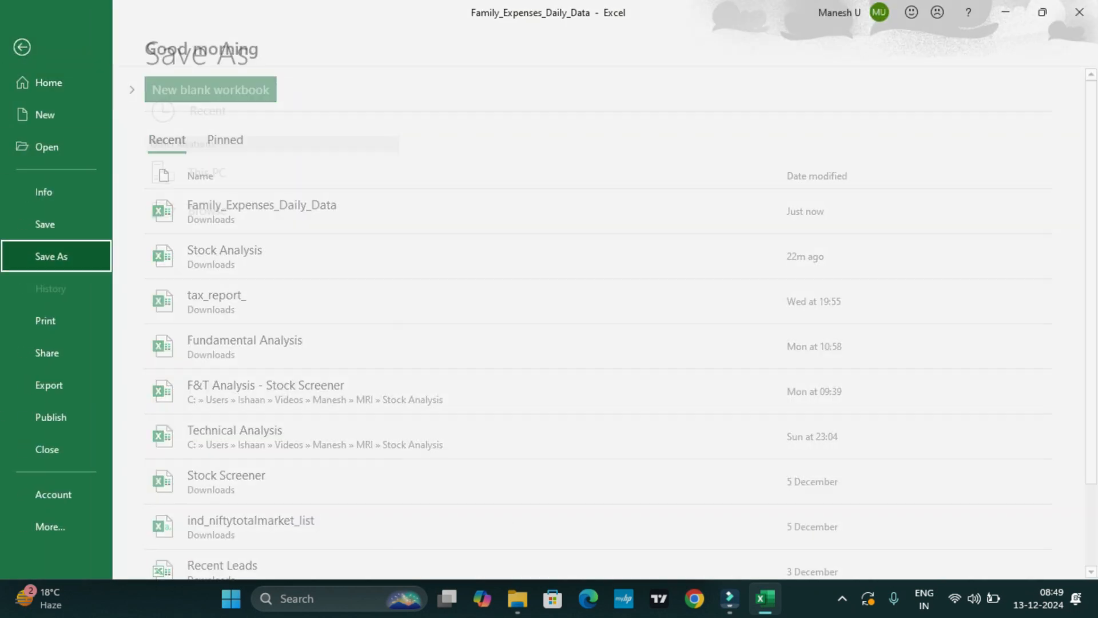
{"action": "left_click", "coordinate": [207, 249]}
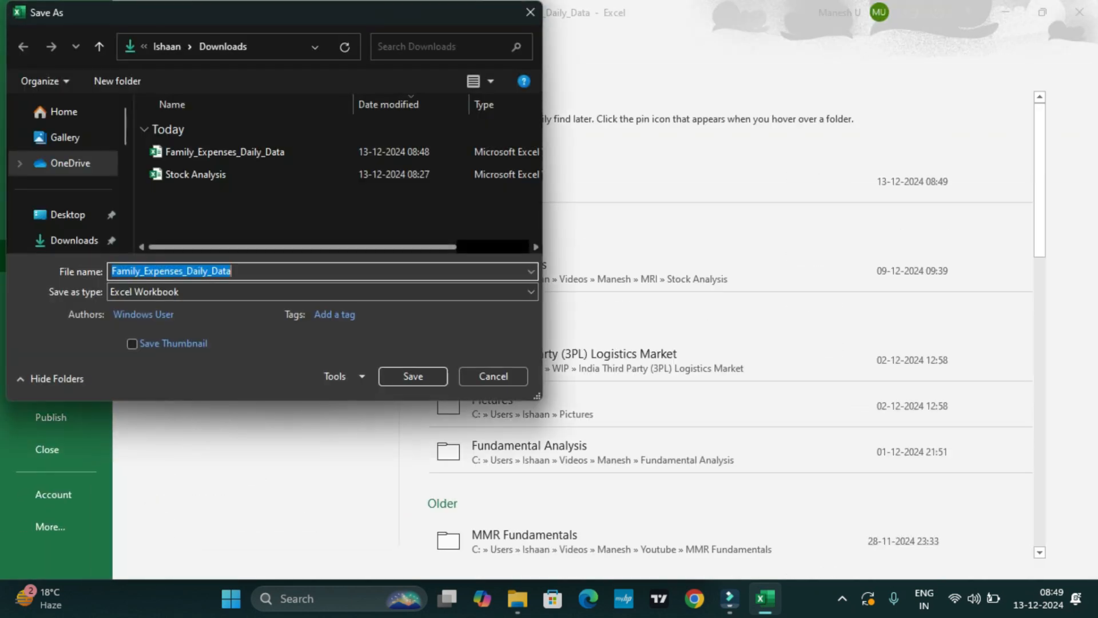
{"action": "left_click", "coordinate": [74, 240]}
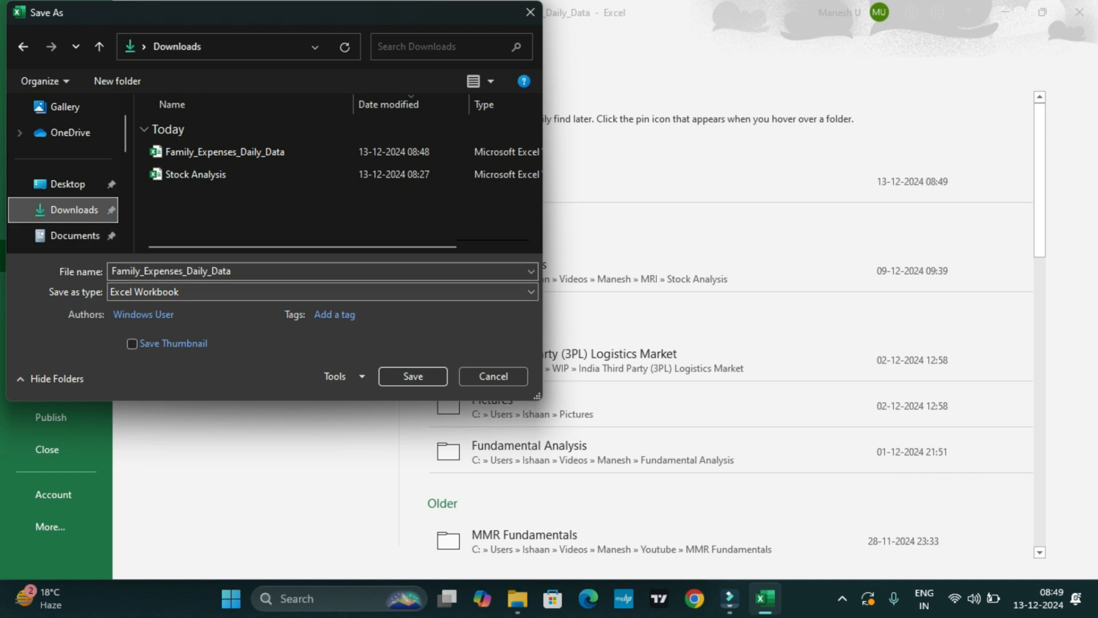
{"action": "left_click", "coordinate": [320, 291]}
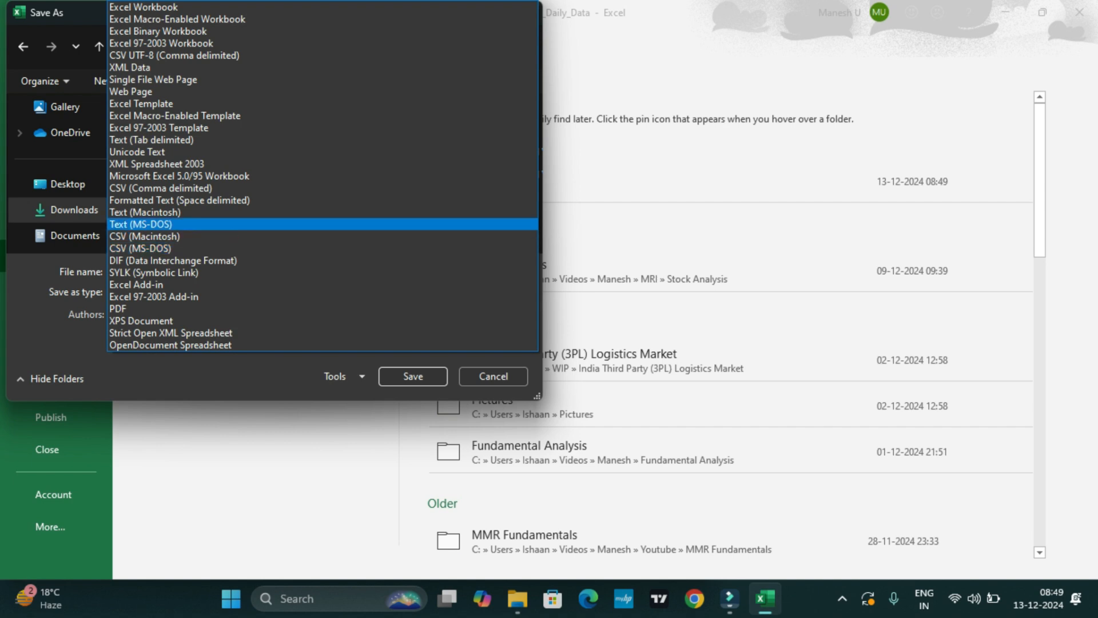
{"action": "left_click", "coordinate": [160, 187]}
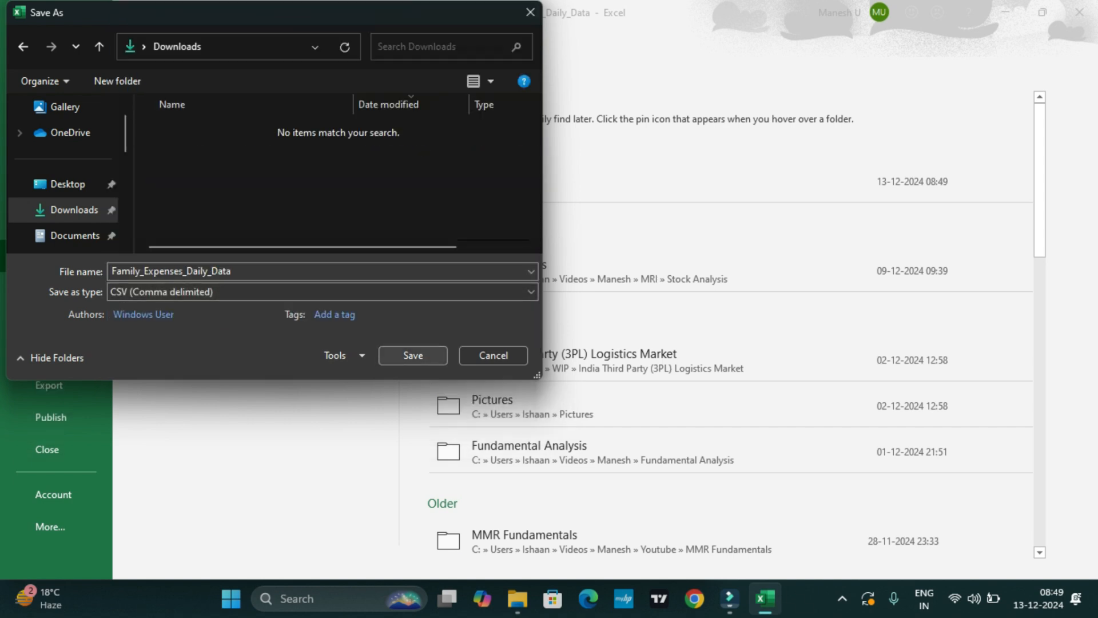
{"action": "left_click", "coordinate": [413, 355]}
{"action": "left_click", "coordinate": [471, 363]}
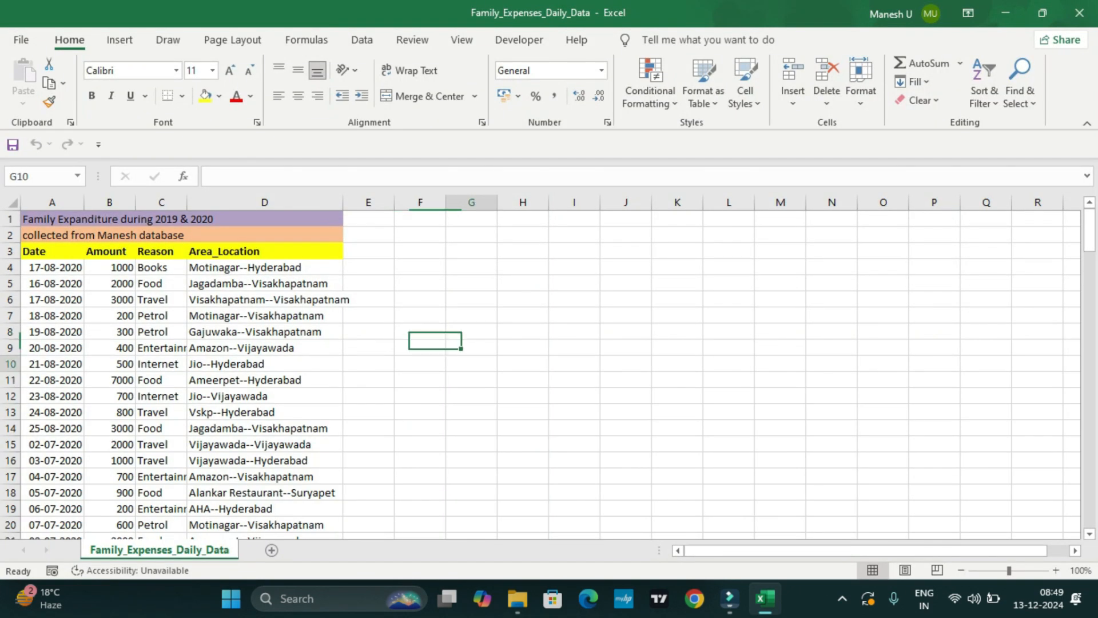
{"action": "key", "text": "ctrl+s"}
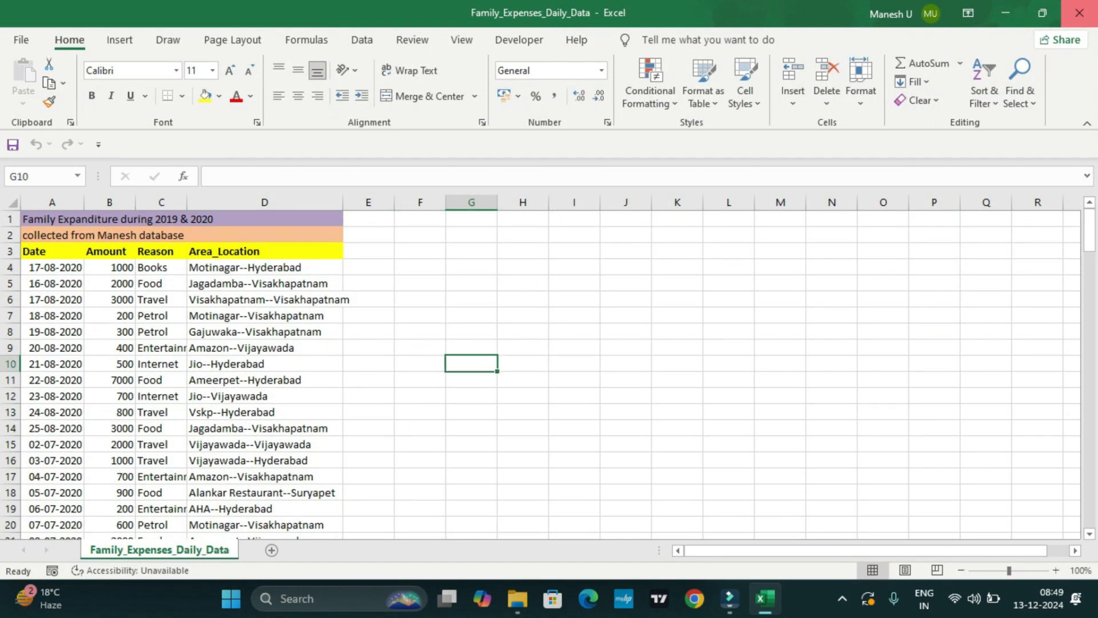
{"action": "left_click", "coordinate": [1079, 12]}
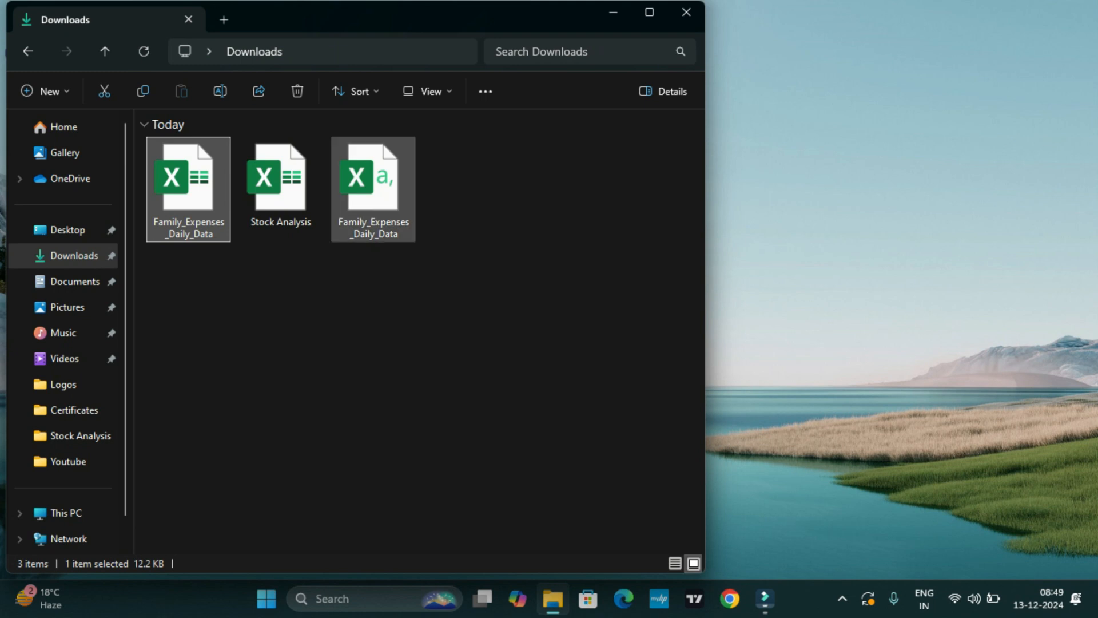
Check the contents of the Family_Expenses_Daily_Data CSV file in Excel, auto-fitting column A so the dates can be read.
{"action": "double_click", "coordinate": [369, 218]}
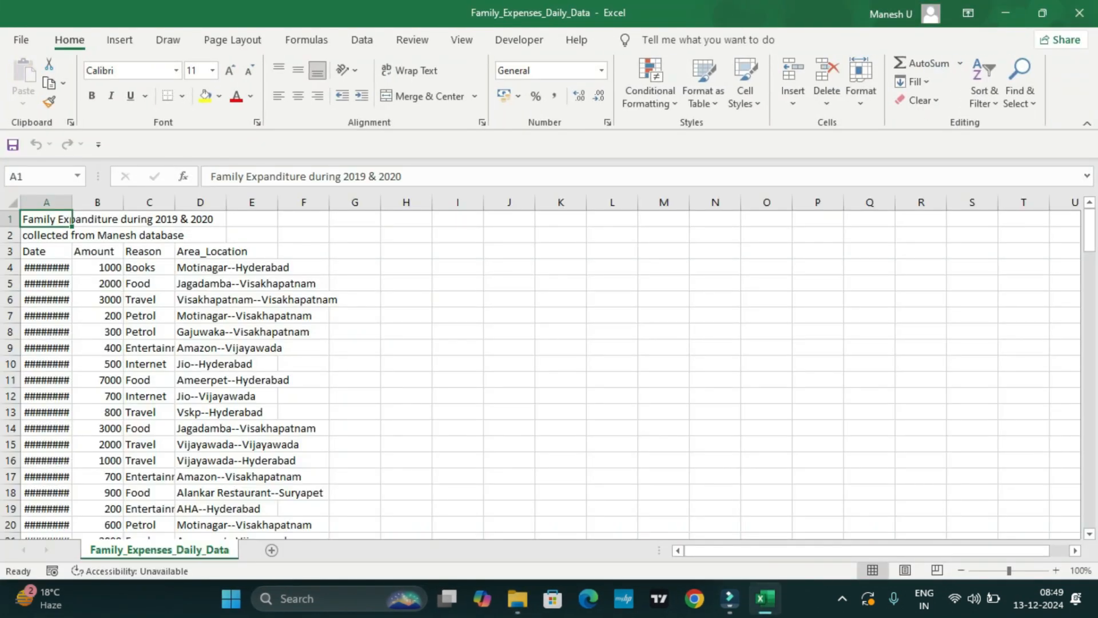
{"action": "double_click", "coordinate": [72, 202]}
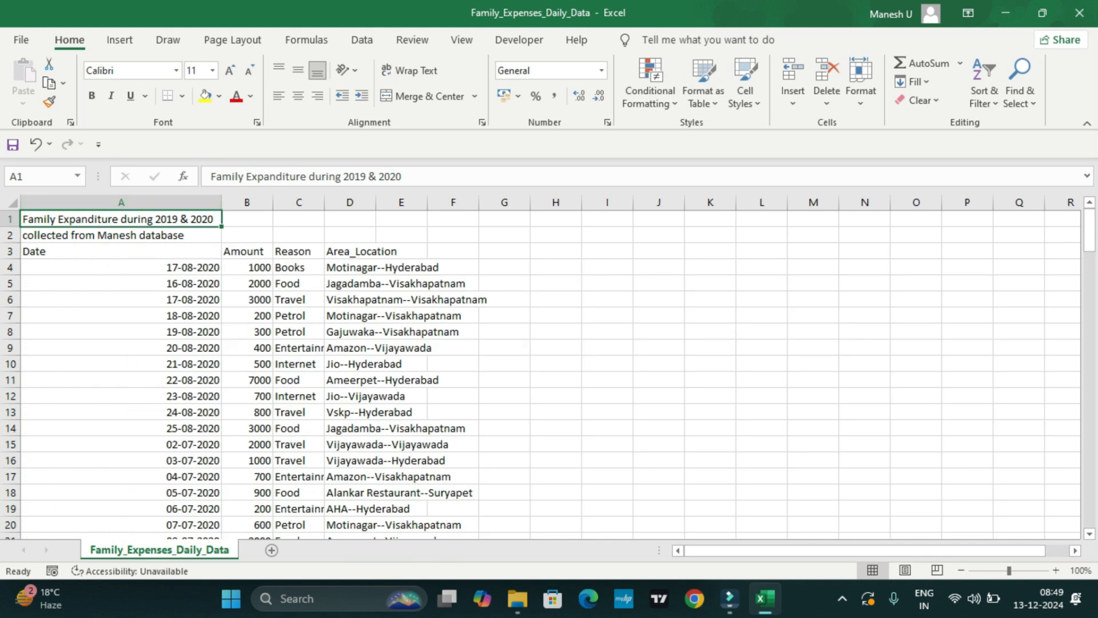
{"action": "left_click", "coordinate": [1079, 13]}
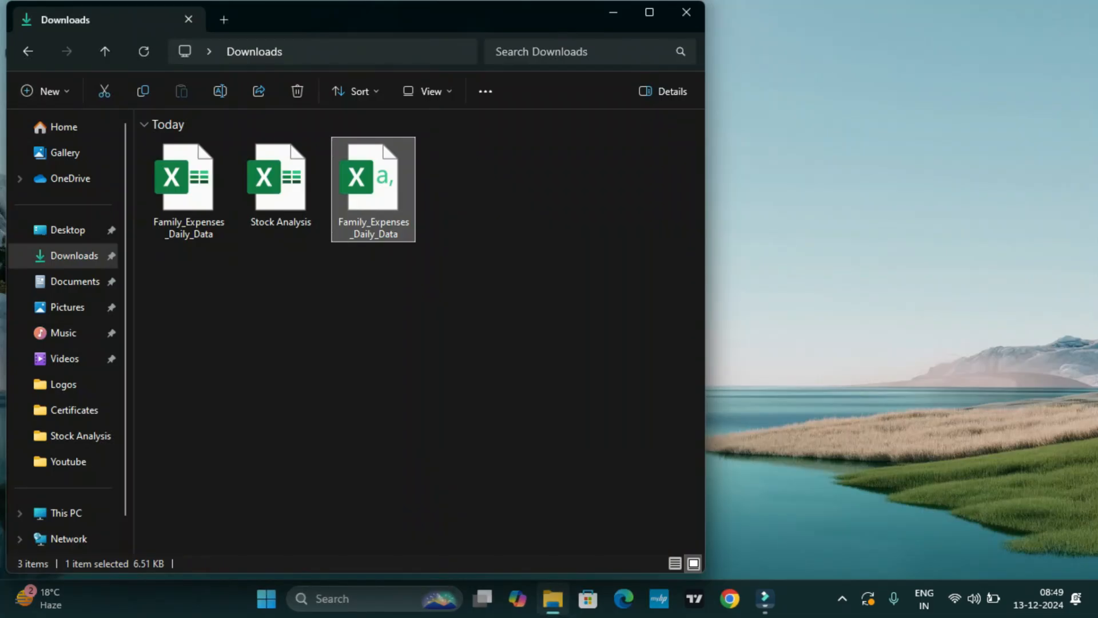
Search Windows for "power" and launch Power BI Desktop.
{"action": "key", "text": "super"}
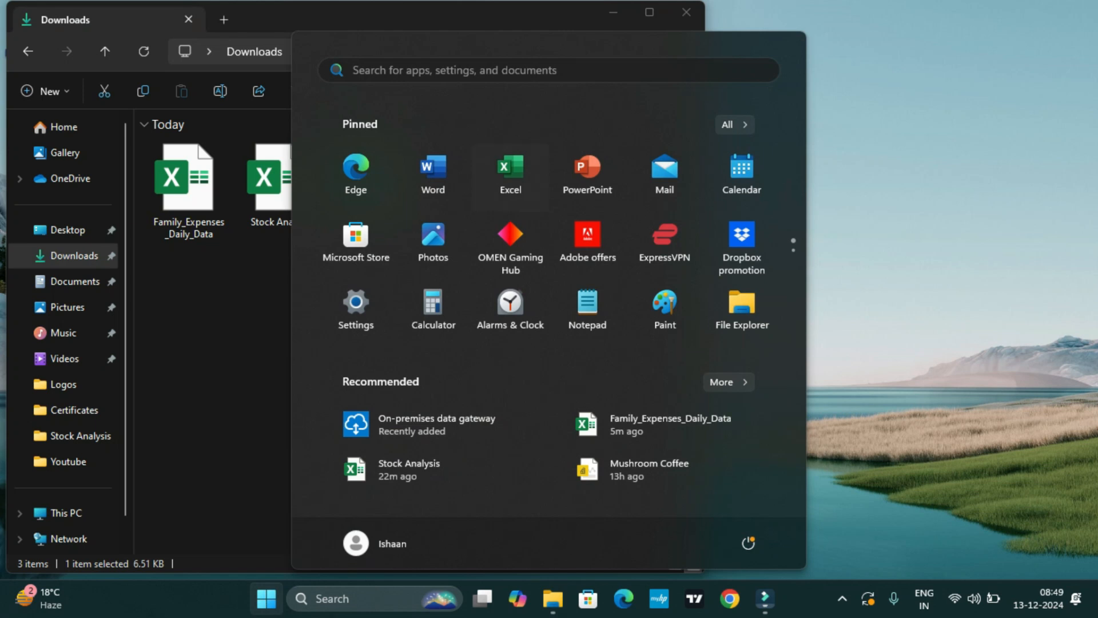
{"action": "type", "text": "pow"}
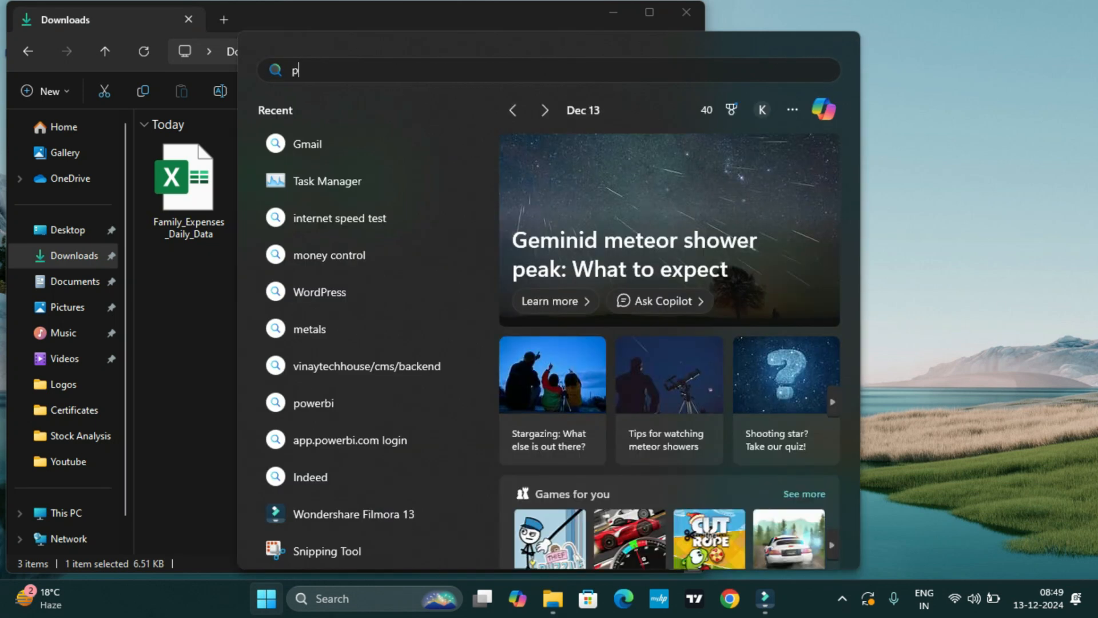
{"action": "type", "text": "er"}
{"action": "left_click", "coordinate": [366, 245]}
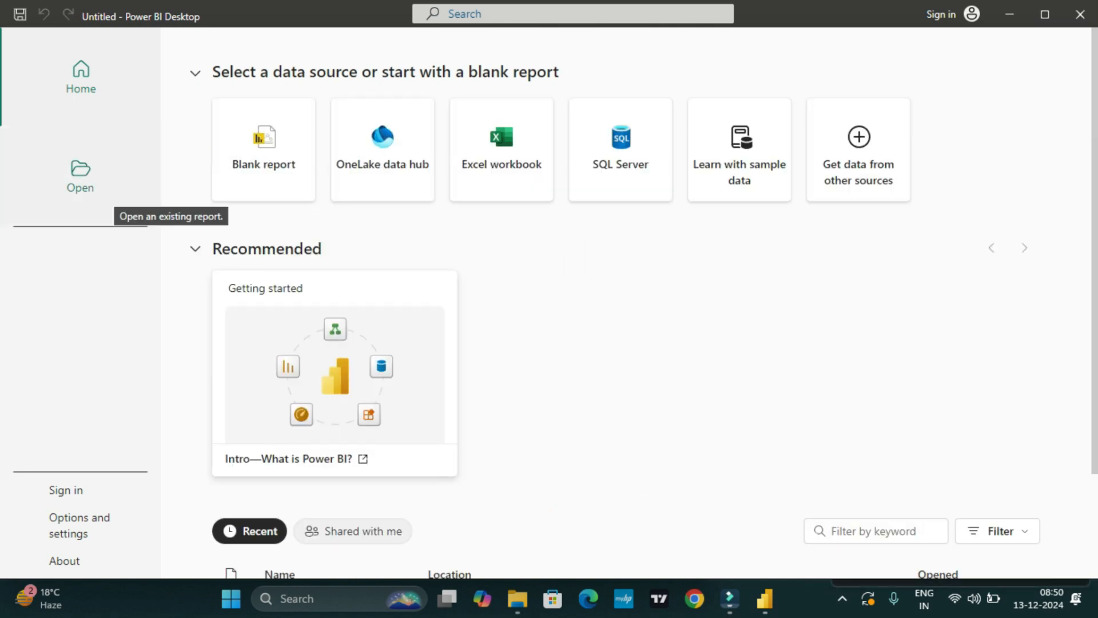
Look over the recent reports and start a new blank report.
{"action": "left_click", "coordinate": [80, 176]}
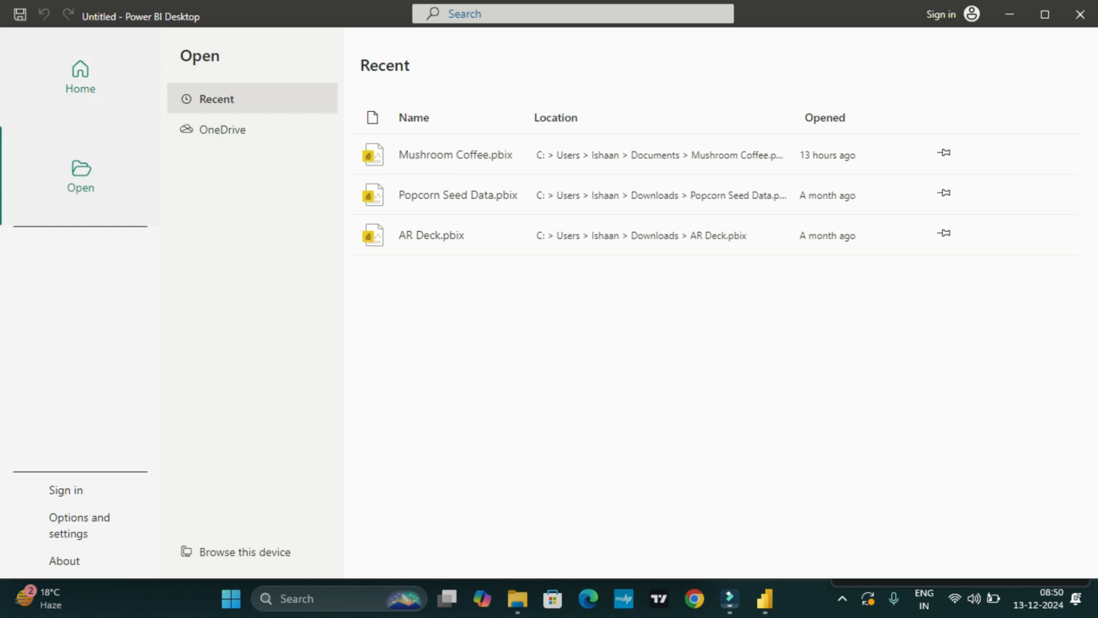
{"action": "left_click", "coordinate": [80, 78]}
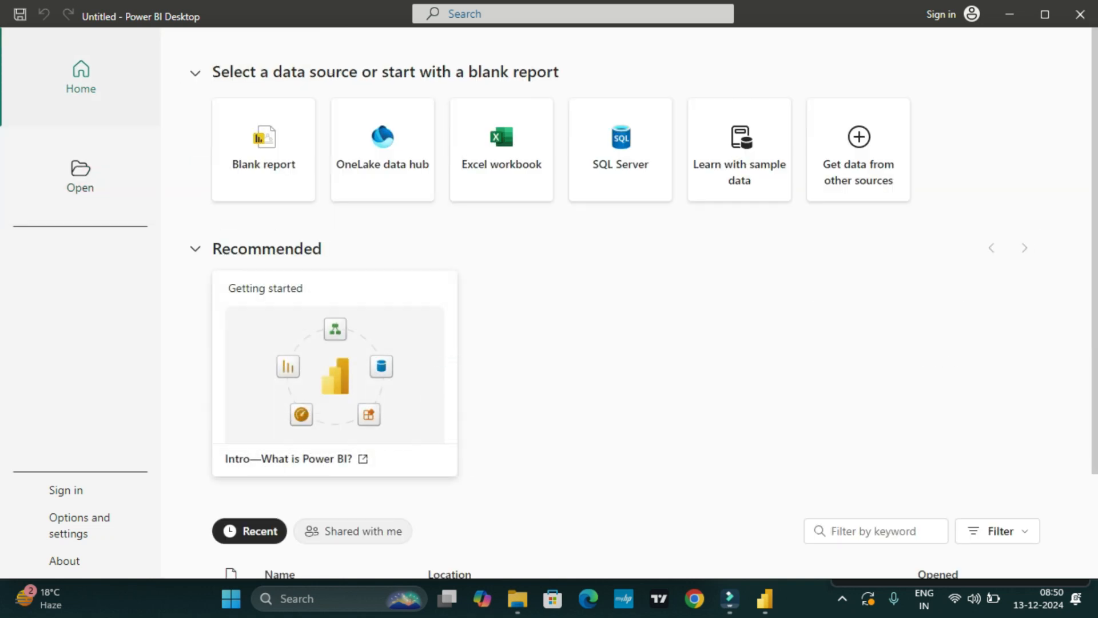
{"action": "scroll", "coordinate": [615, 311], "scroll_direction": "down", "scroll_amount": 3}
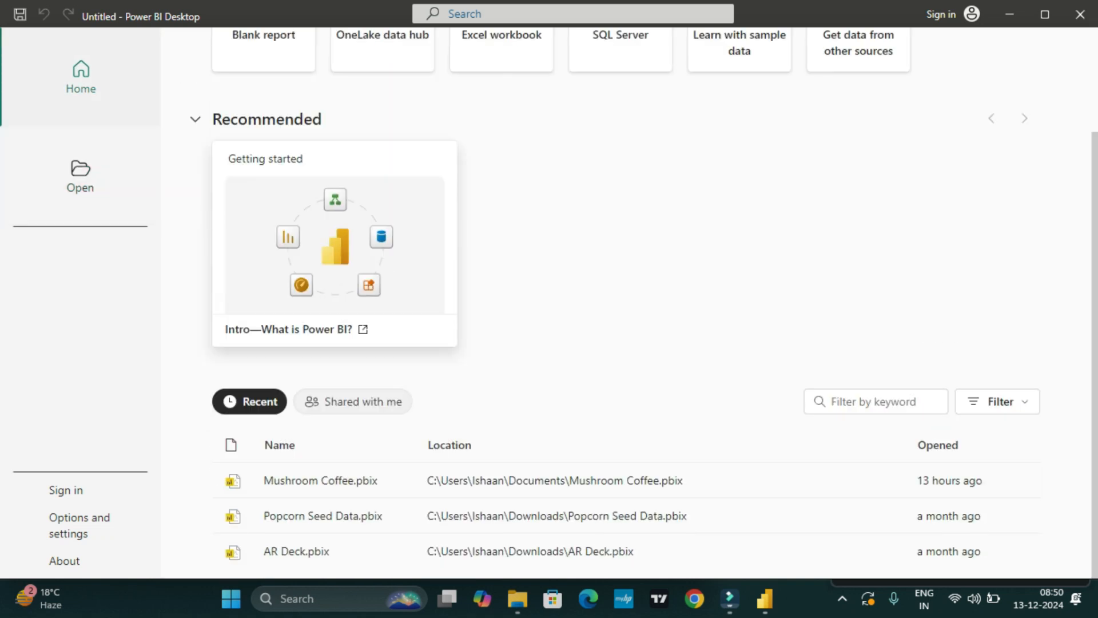
{"action": "scroll", "coordinate": [320, 481], "scroll_direction": "up", "scroll_amount": 3}
{"action": "left_click", "coordinate": [264, 150]}
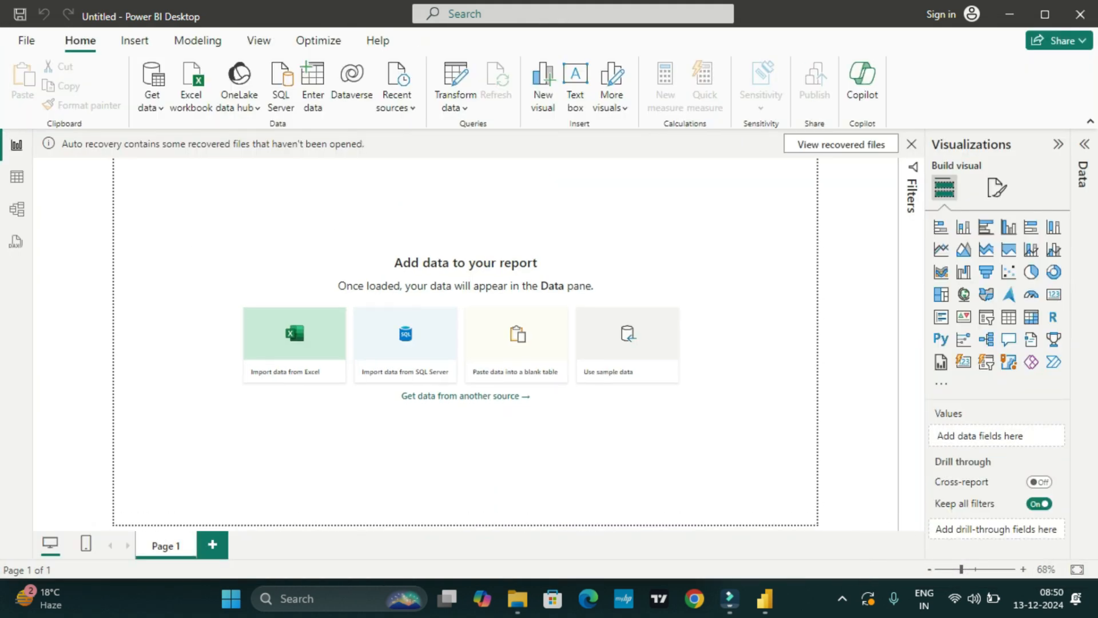
Get data from a Text/CSV source, choosing the Family_Expenses_Daily_Data file in Downloads to preview for import.
{"action": "left_click", "coordinate": [152, 101]}
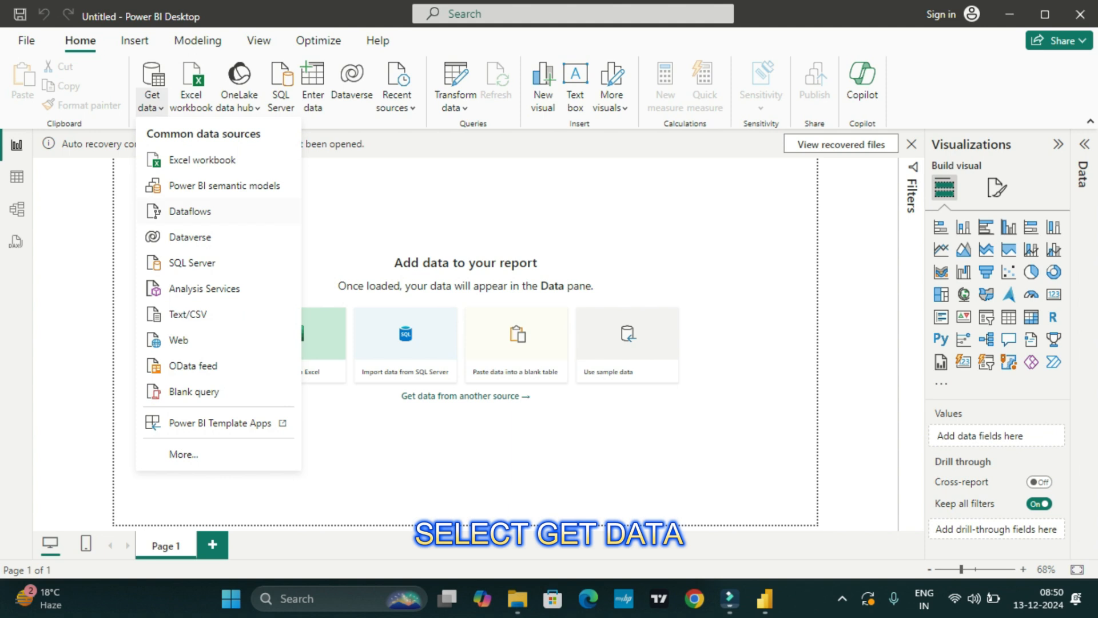
{"action": "left_click", "coordinate": [187, 314]}
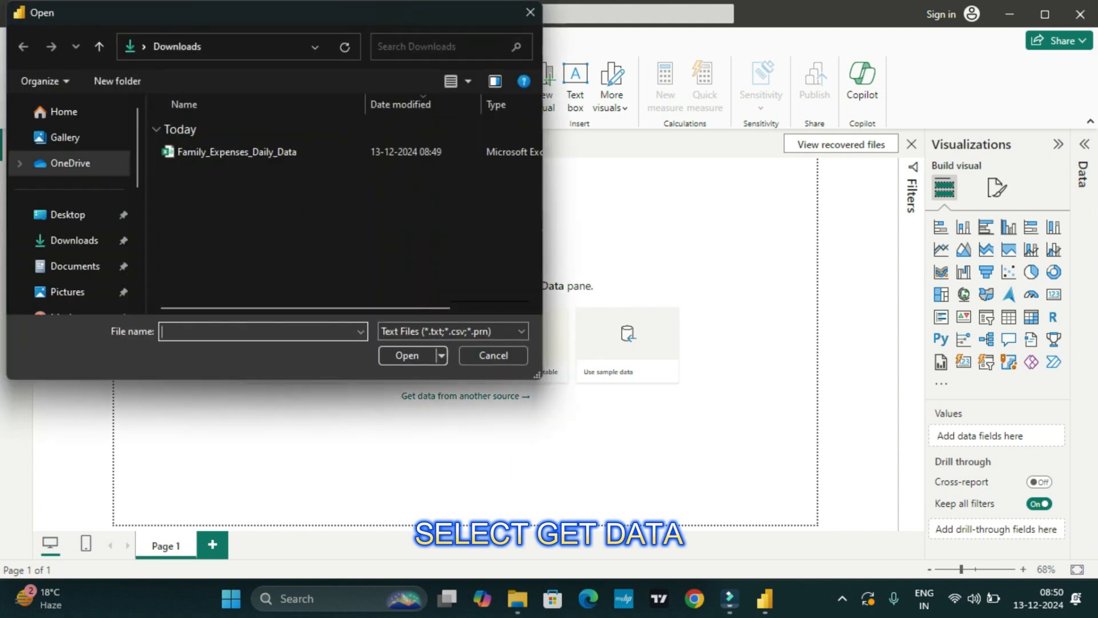
{"action": "left_click", "coordinate": [236, 152]}
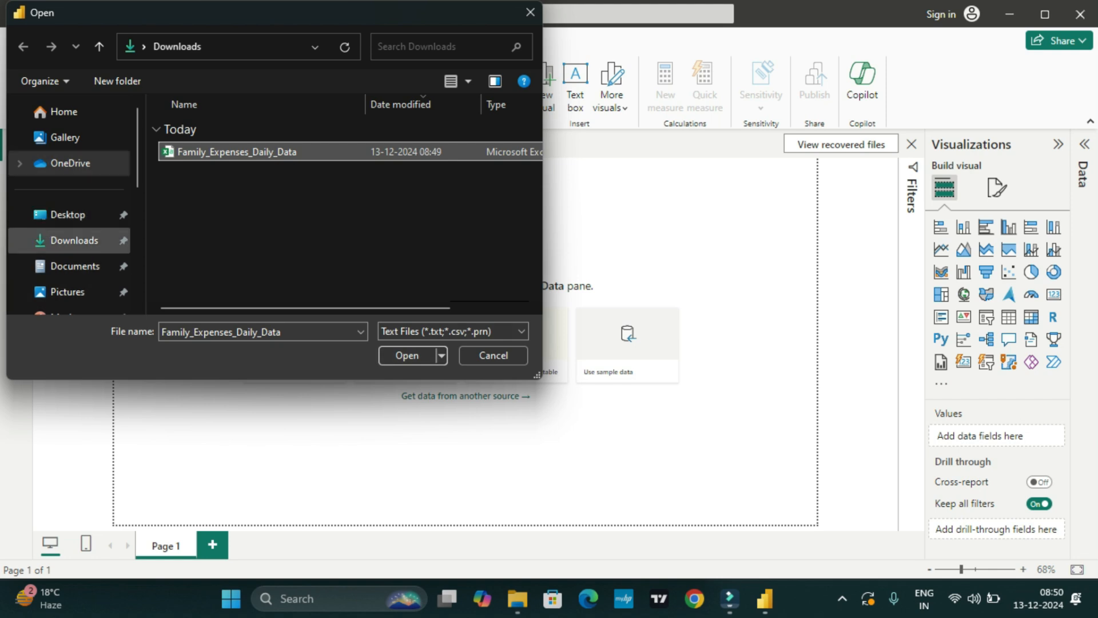
{"action": "scroll", "coordinate": [68, 240], "scroll_direction": "down", "scroll_amount": 1}
{"action": "left_click", "coordinate": [73, 159]}
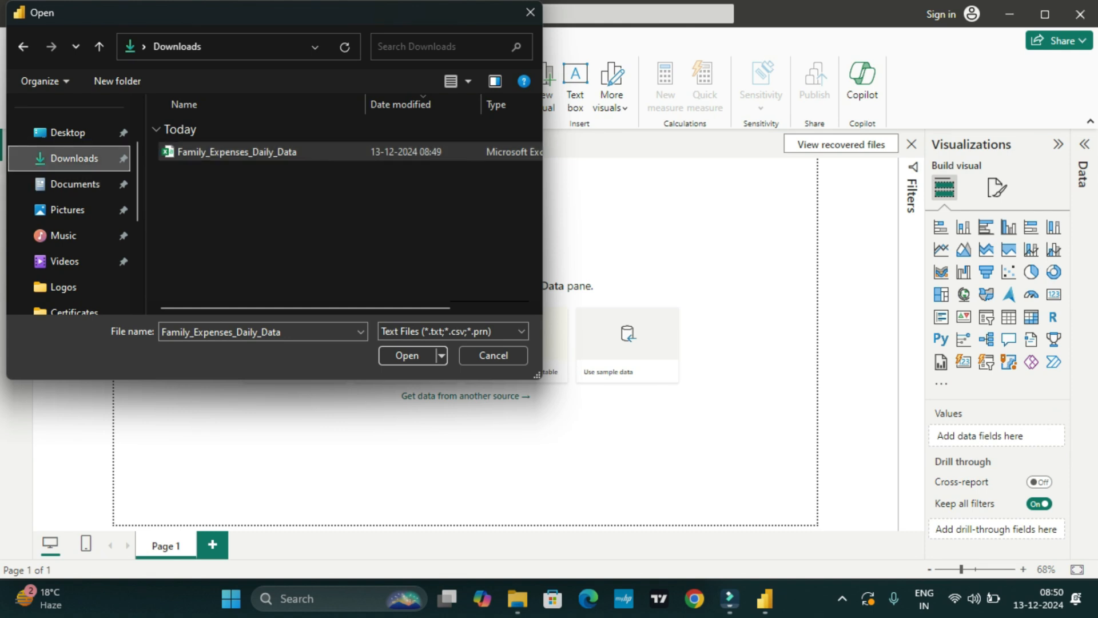
{"action": "left_click", "coordinate": [237, 151]}
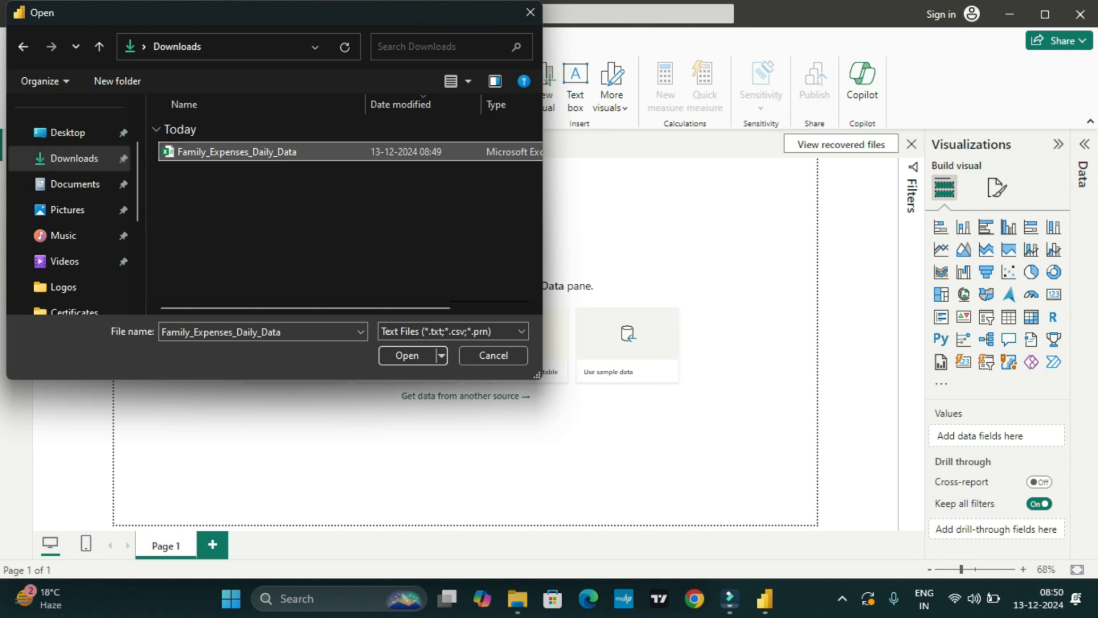
{"action": "left_click", "coordinate": [406, 355]}
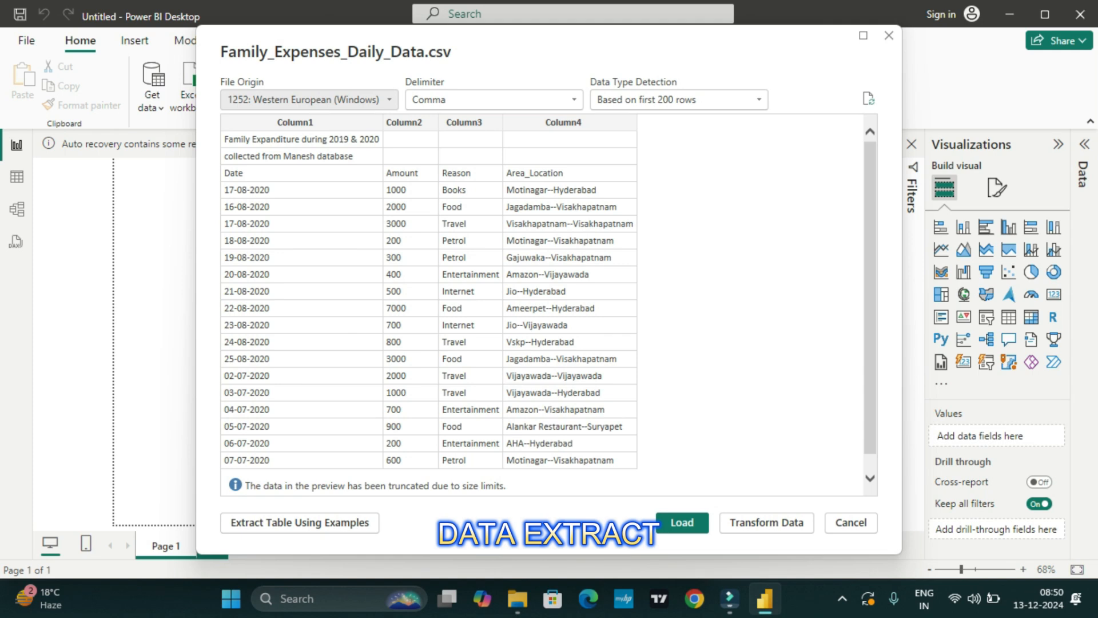
Examine the available file origin encodings for the CSV import, keeping 1252: Western European (Windows).
{"action": "left_click", "coordinate": [389, 100]}
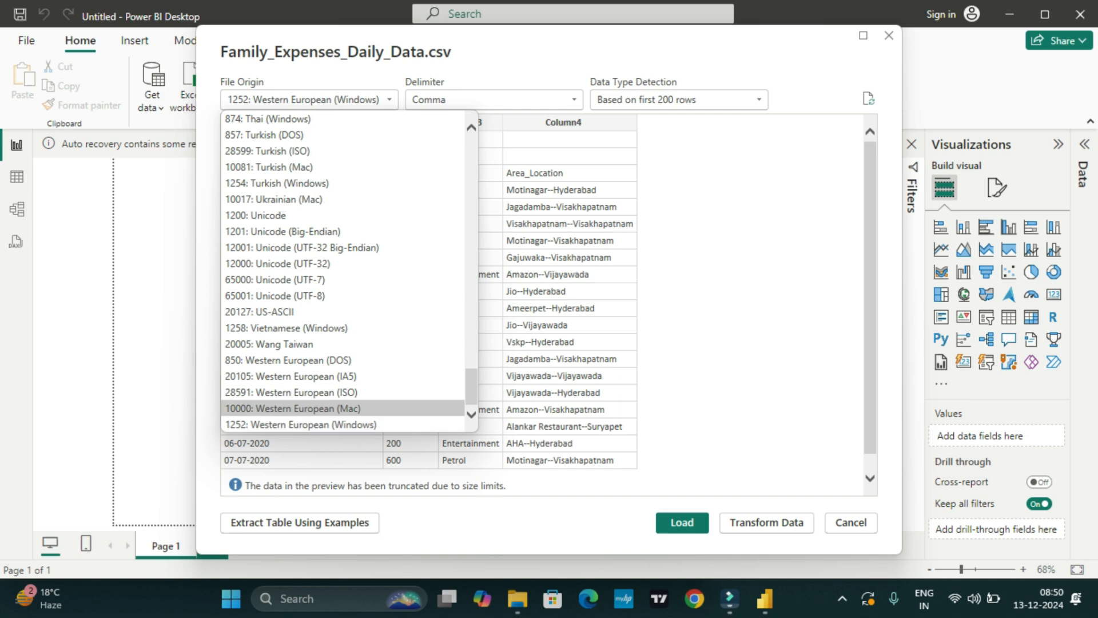
{"action": "left_click", "coordinate": [343, 425]}
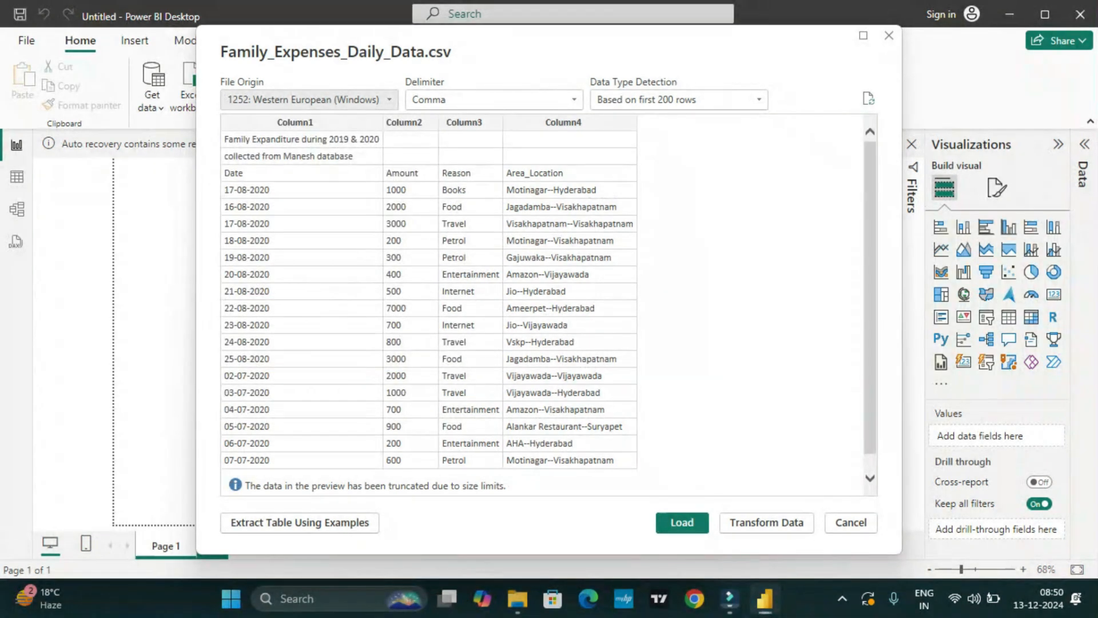
{"action": "left_click", "coordinate": [388, 99]}
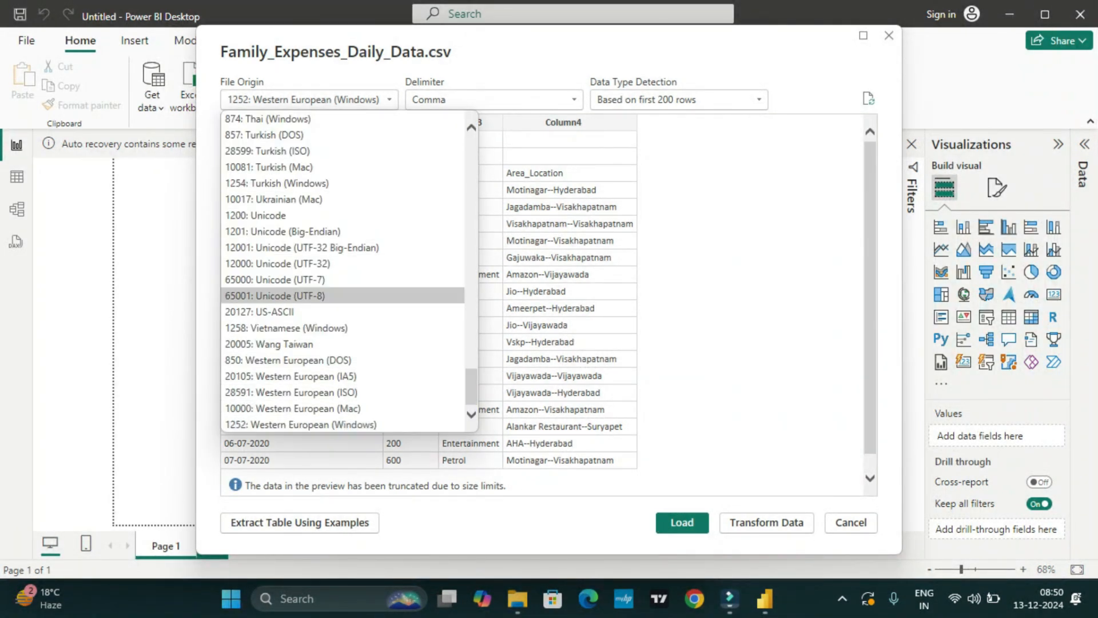
{"action": "key", "text": "Escape"}
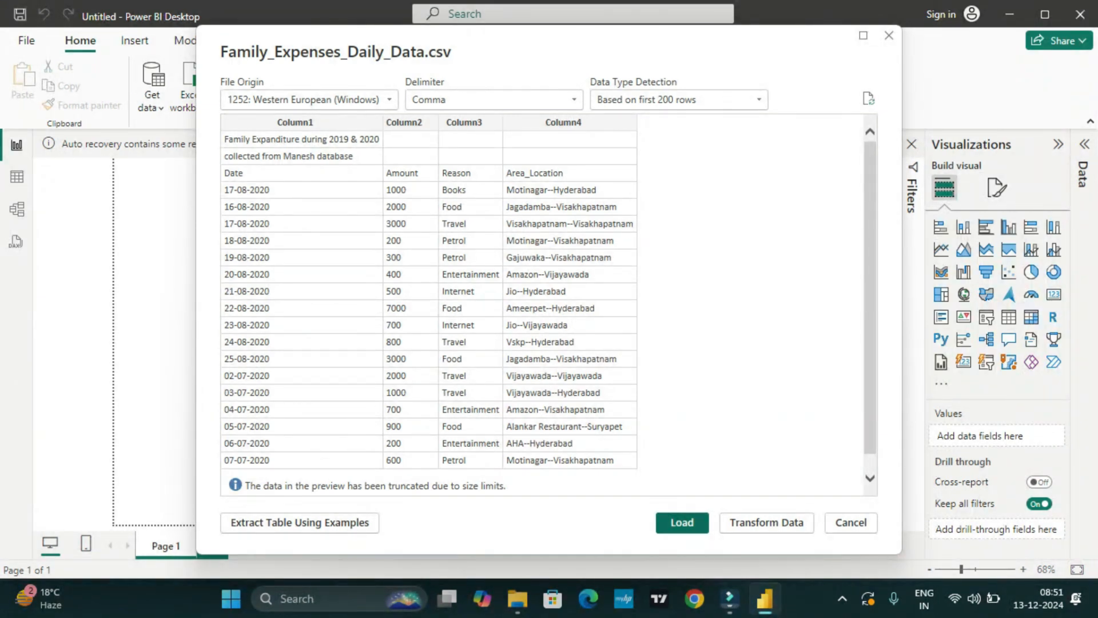
Load the previewed family expenses CSV into the report and open its table in the Power Query Editor.
{"action": "left_click", "coordinate": [681, 523]}
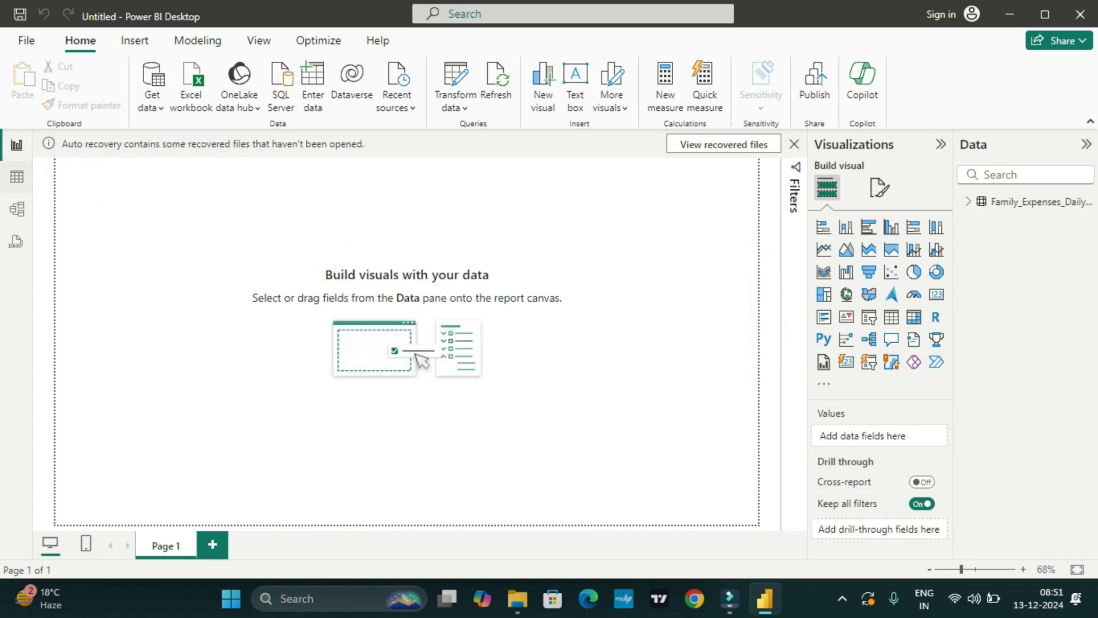
{"action": "left_click", "coordinate": [16, 177]}
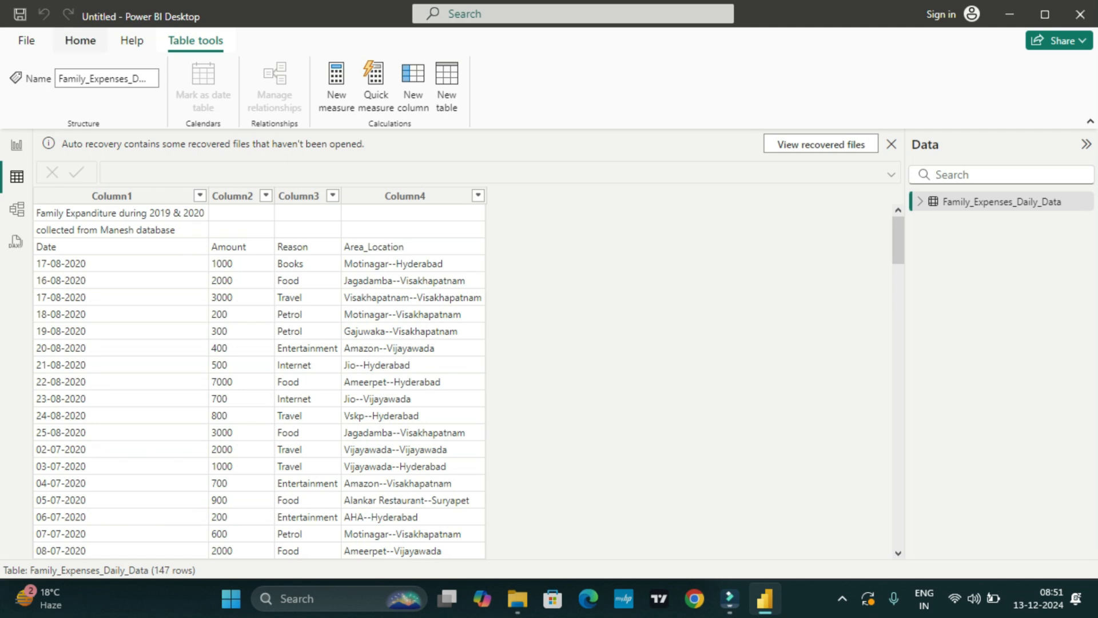
{"action": "left_click", "coordinate": [80, 40]}
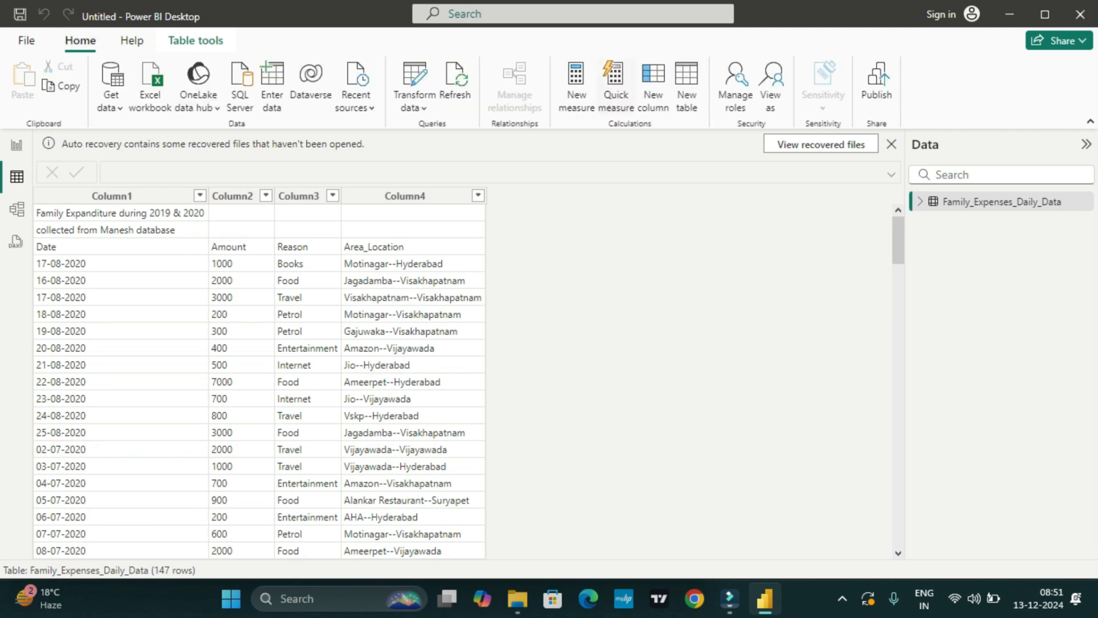
{"action": "left_click", "coordinate": [414, 107]}
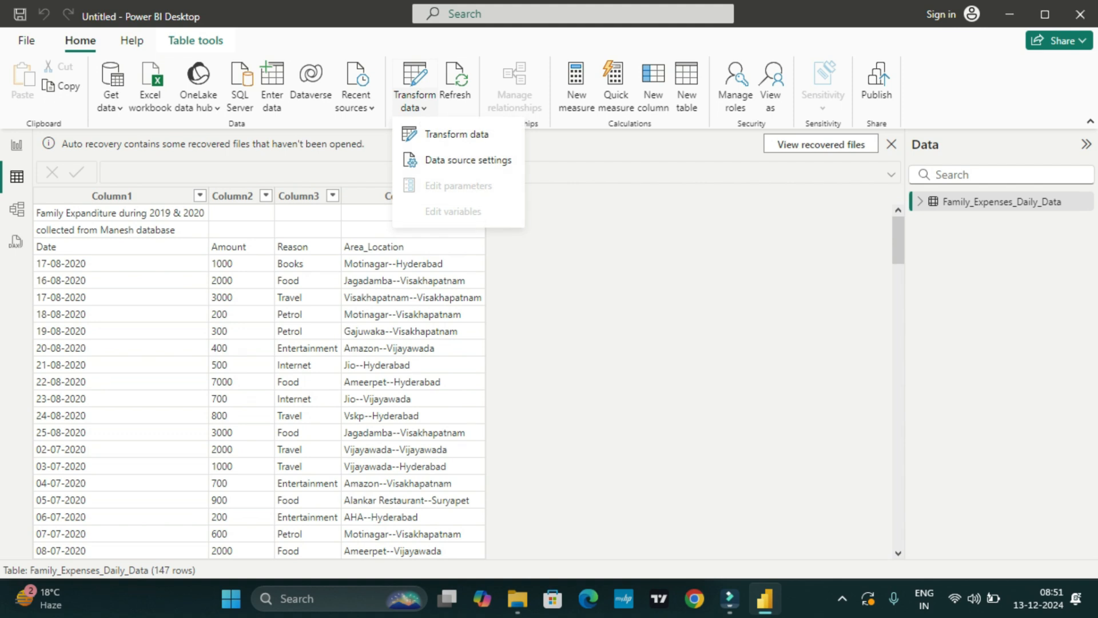
{"action": "left_click", "coordinate": [457, 133]}
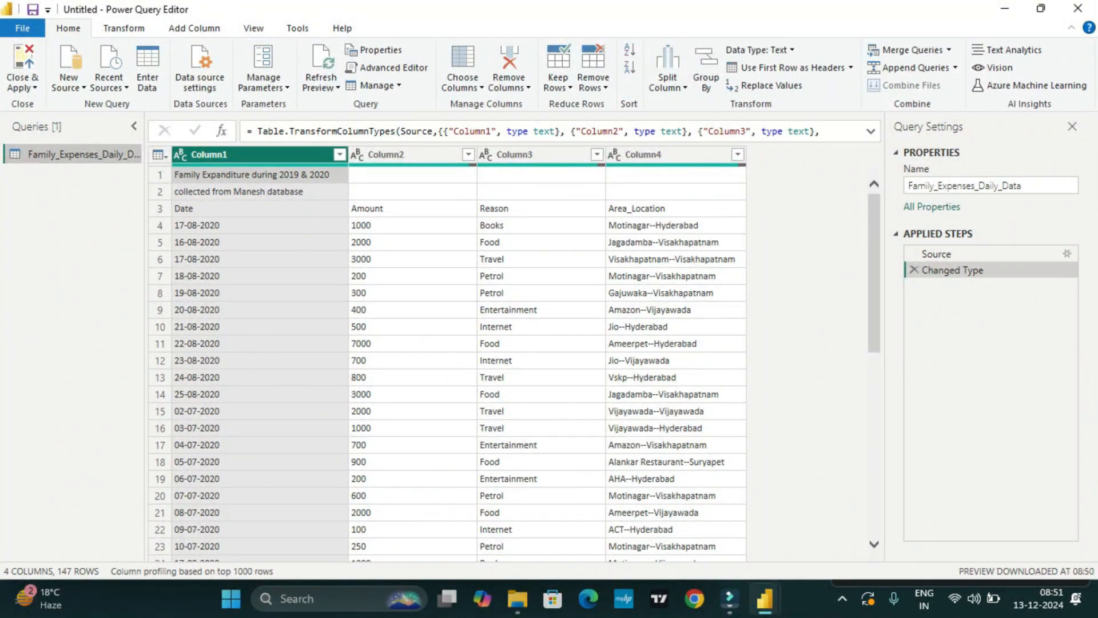
Remove the top 2 rows of the expenses table and use the first remaining row as column headers.
{"action": "right_click", "coordinate": [266, 192]}
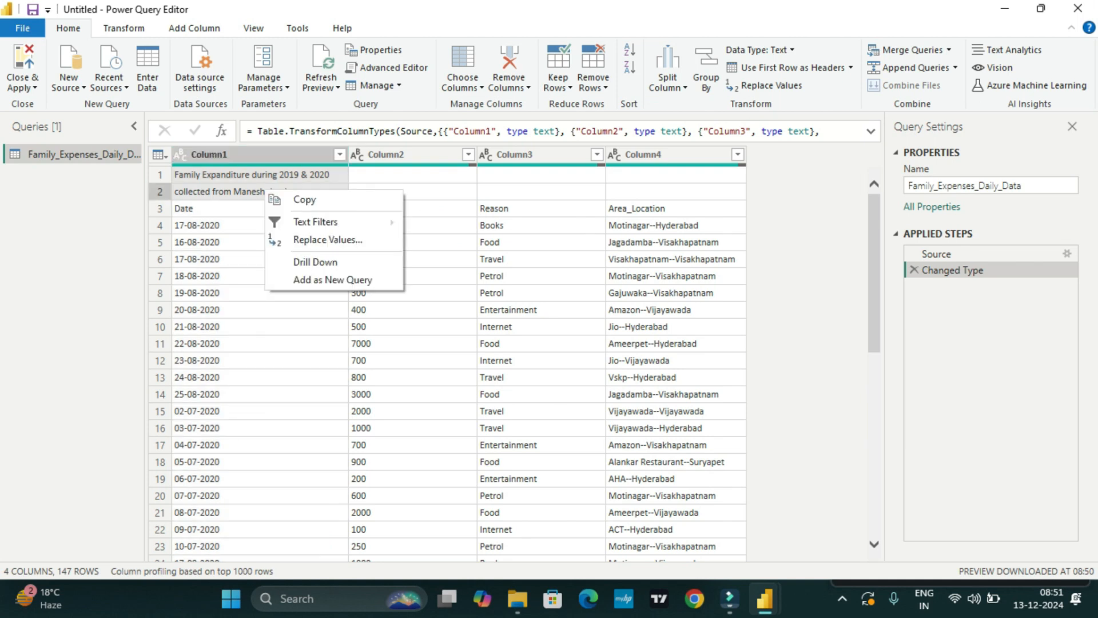
{"action": "left_click", "coordinate": [159, 155]}
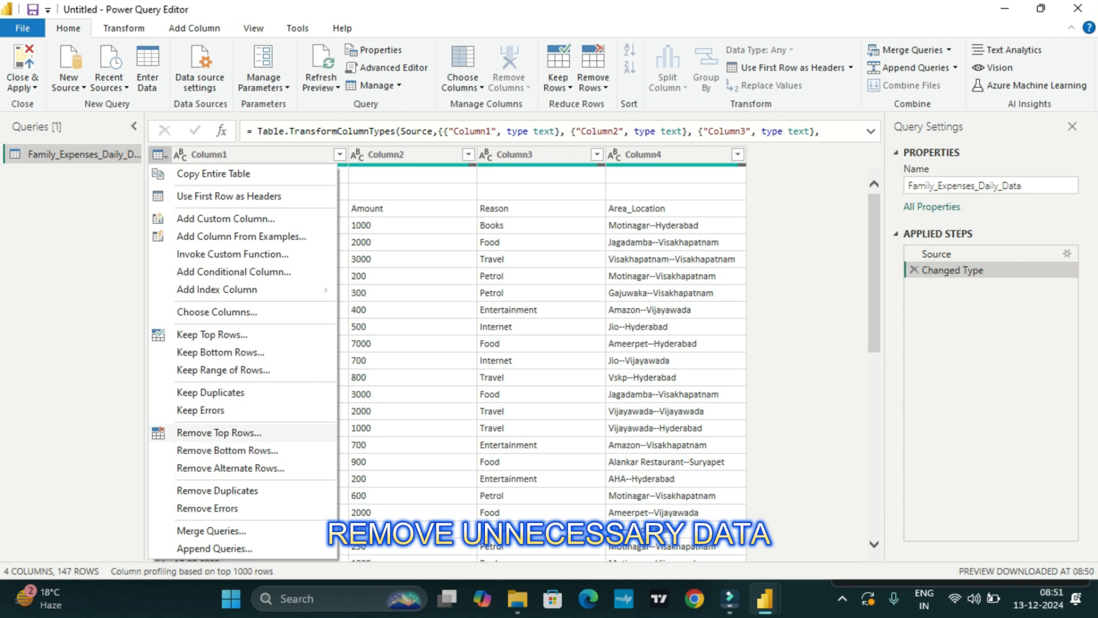
{"action": "left_click", "coordinate": [219, 432]}
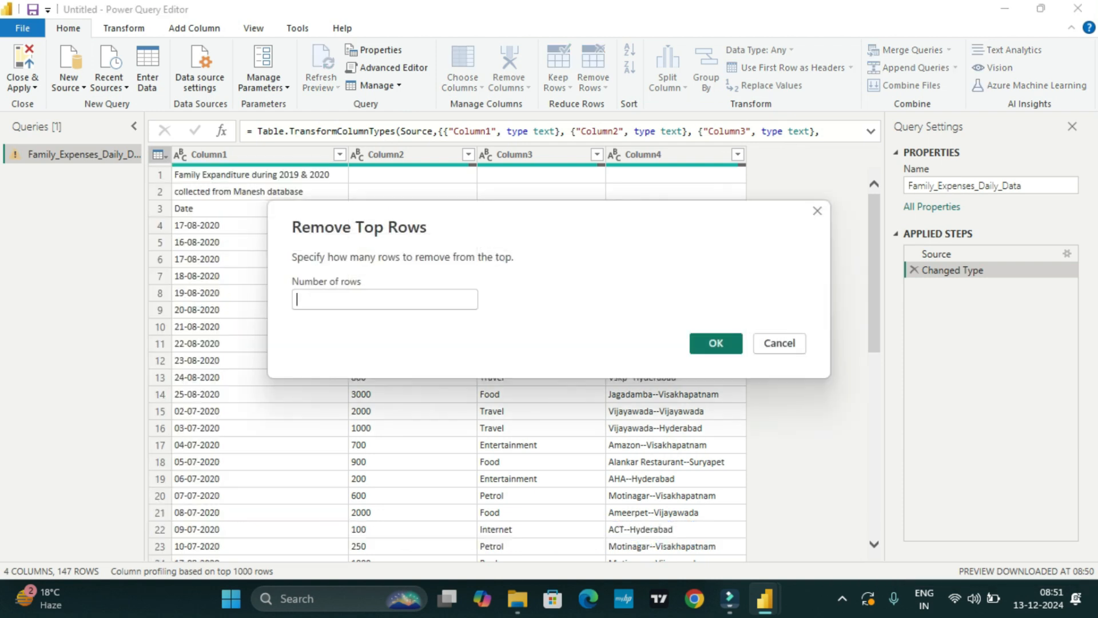
{"action": "type", "text": "2"}
{"action": "left_click", "coordinate": [701, 343]}
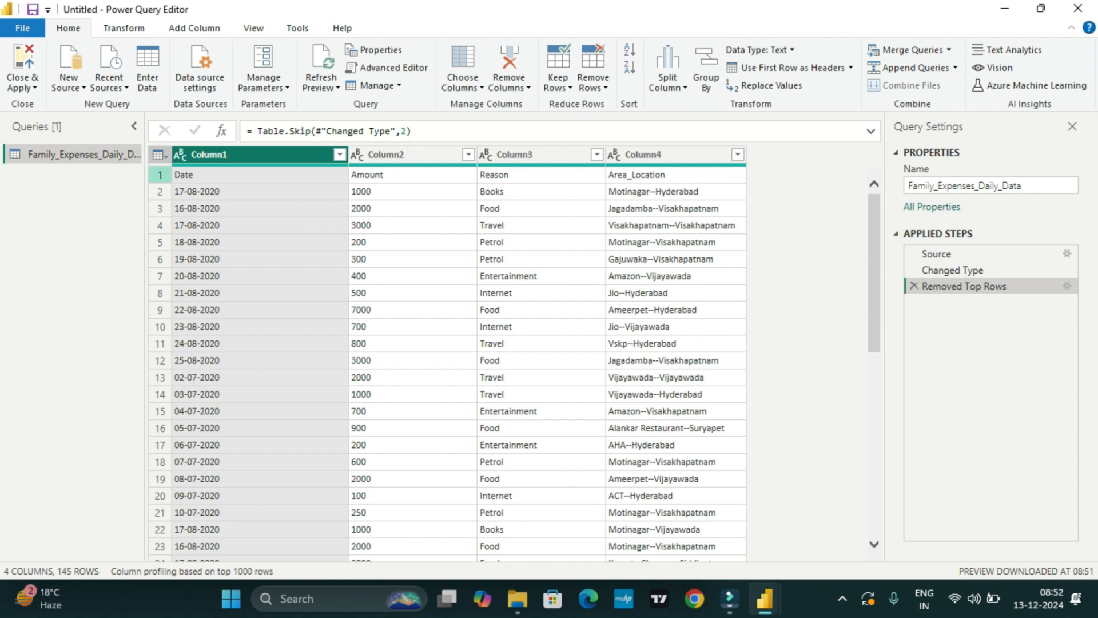
{"action": "left_click", "coordinate": [158, 154]}
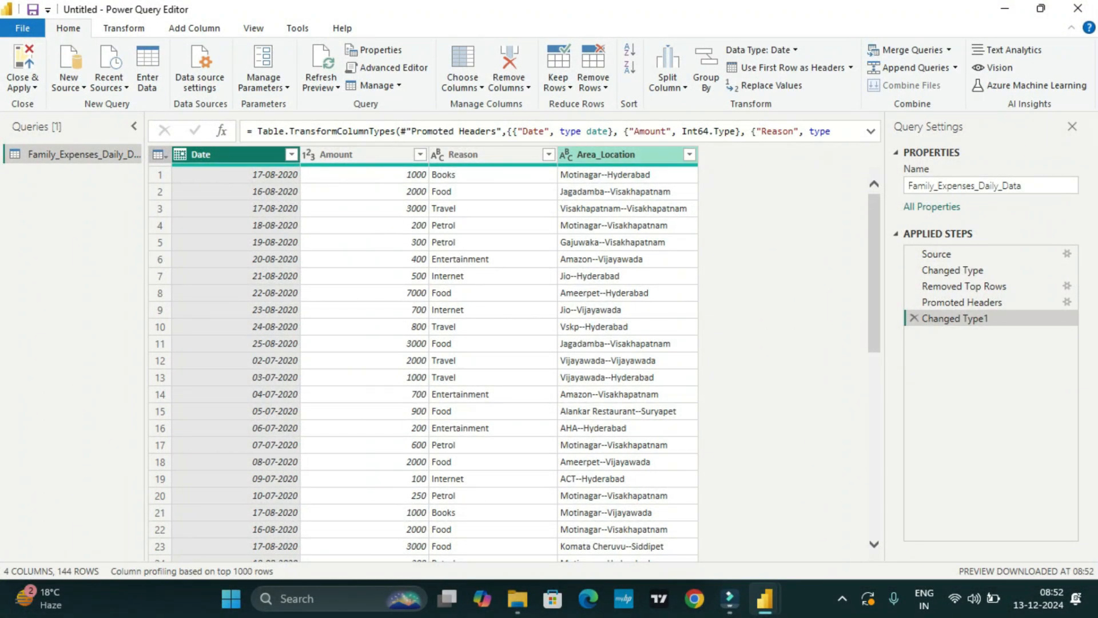
Split the Area_Location column by the custom delimiter "--" at each occurrence of the delimiter.
{"action": "left_click", "coordinate": [689, 155]}
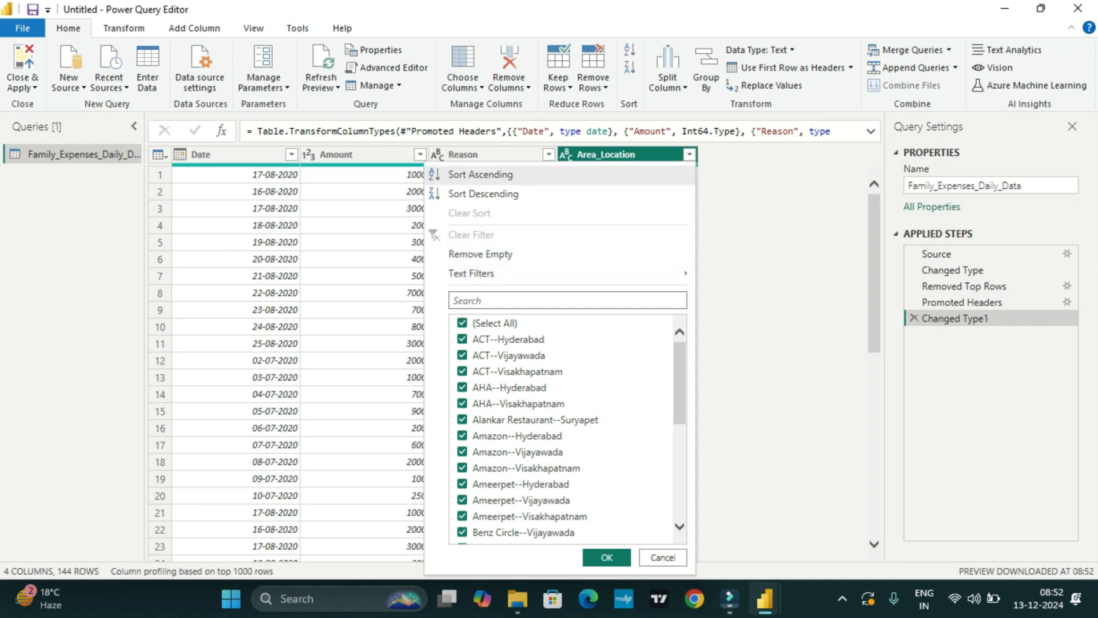
{"action": "key", "text": "Escape"}
{"action": "right_click", "coordinate": [617, 154]}
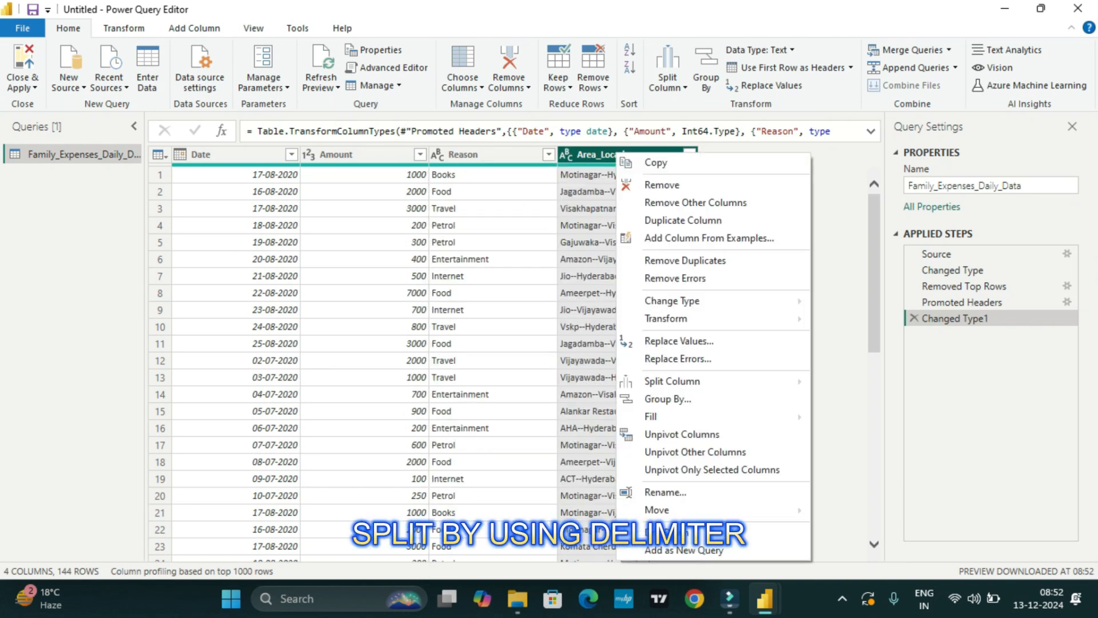
{"action": "mouse_move", "coordinate": [672, 381]}
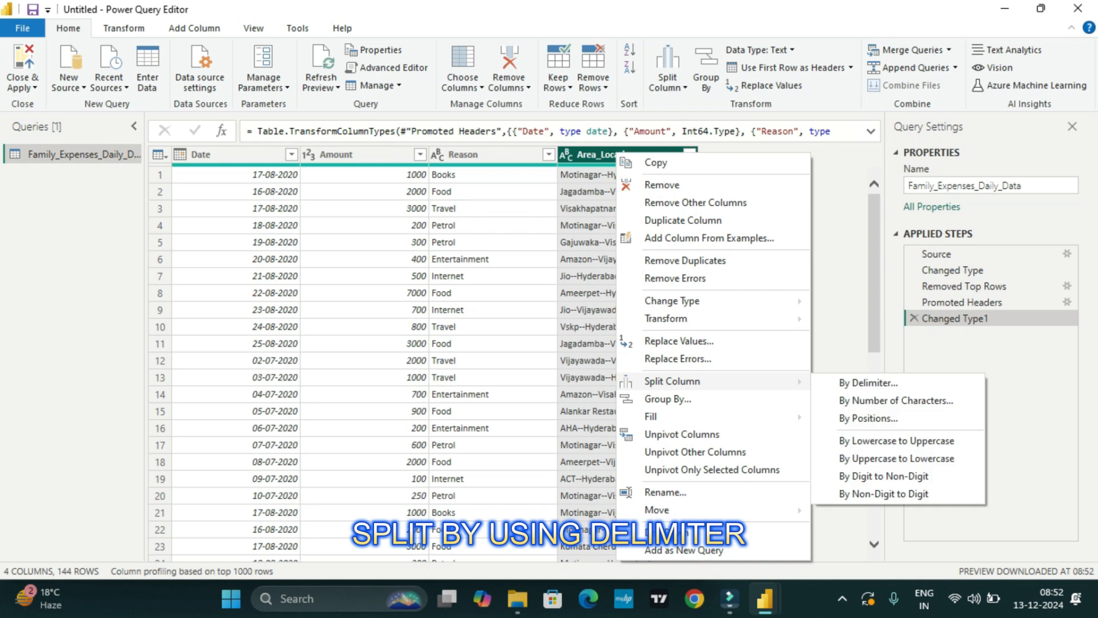
{"action": "left_click", "coordinate": [869, 383]}
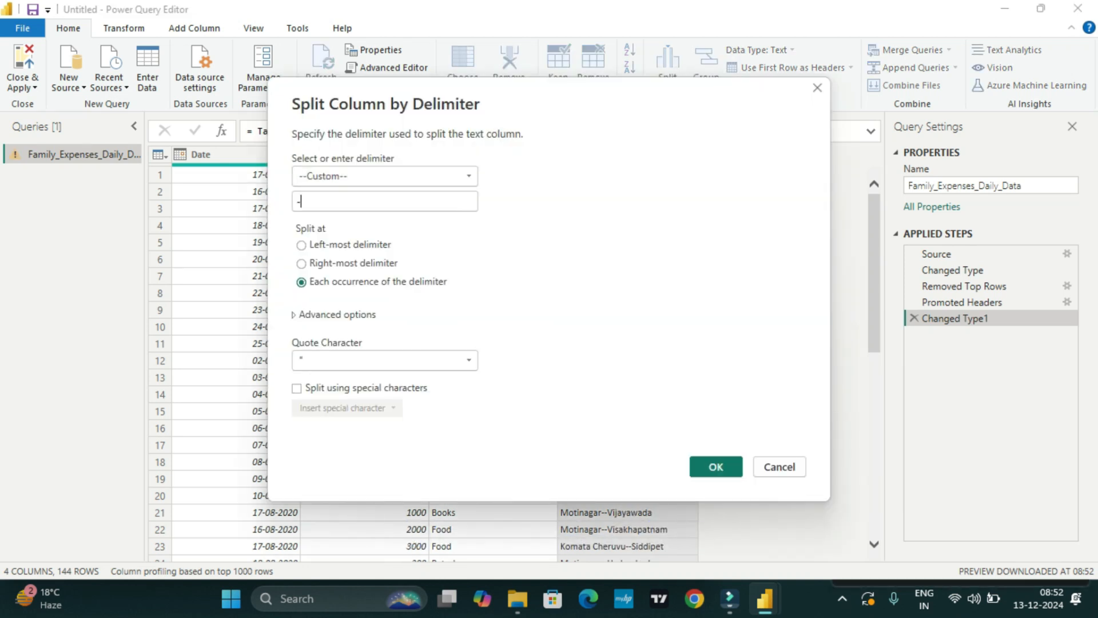
{"action": "left_click_drag", "start_coordinate": [581, 105], "coordinate": [598, 273]}
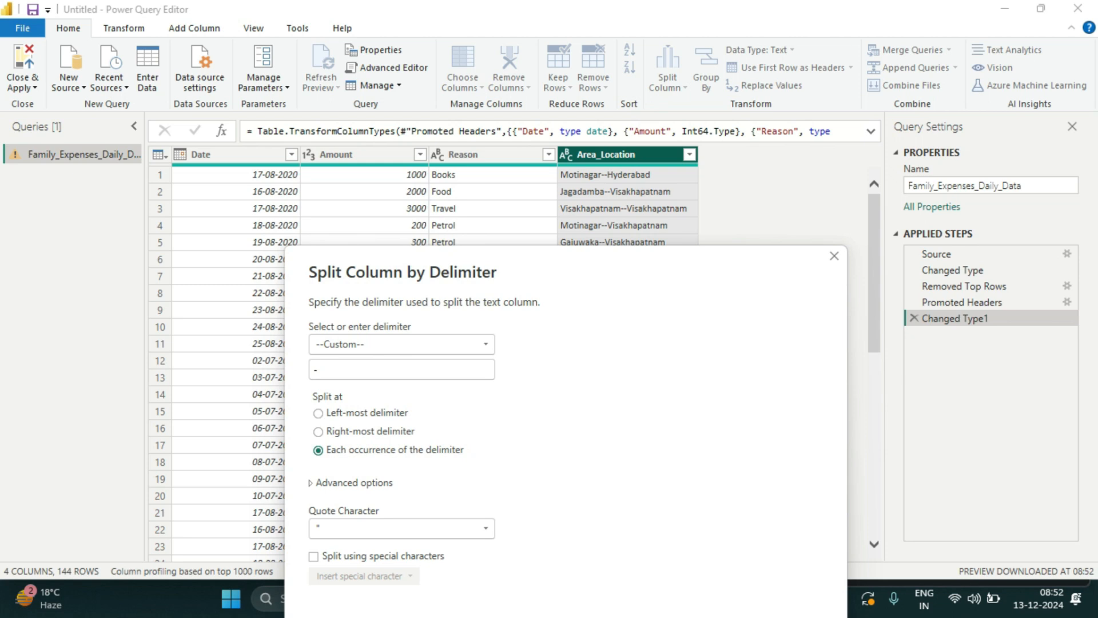
{"action": "type", "text": "-"}
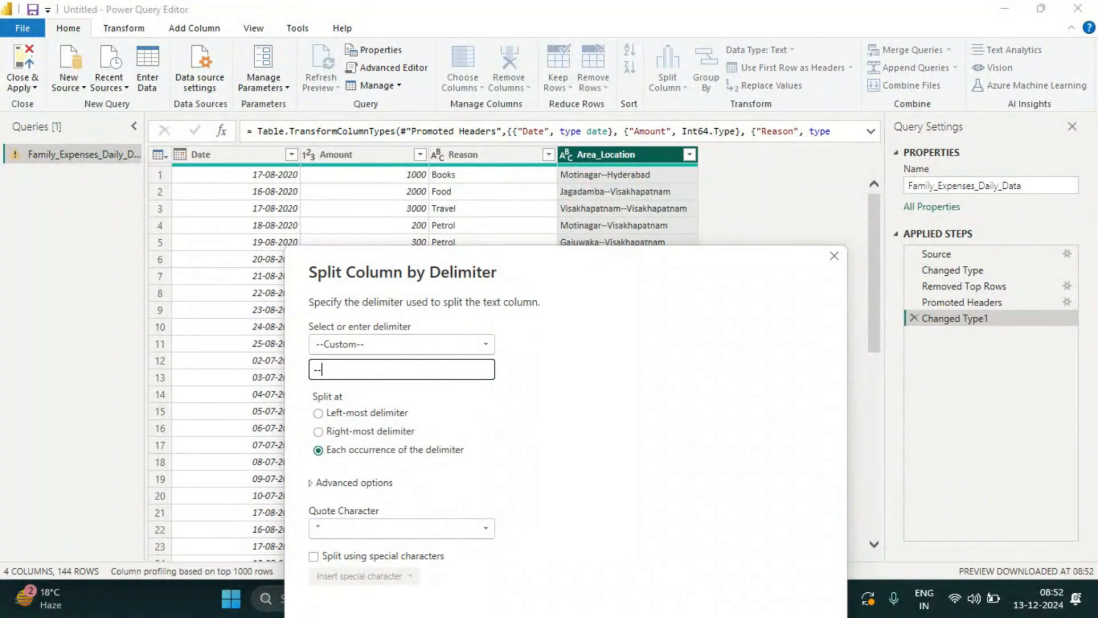
{"action": "left_click_drag", "start_coordinate": [712, 254], "coordinate": [645, 71]}
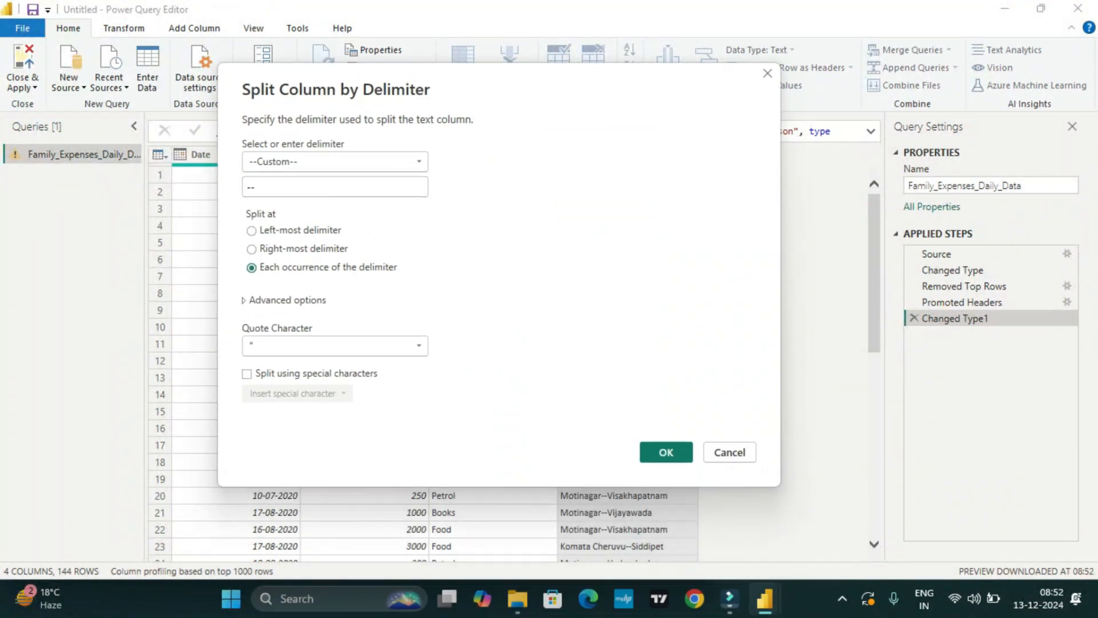
{"action": "left_click", "coordinate": [666, 452]}
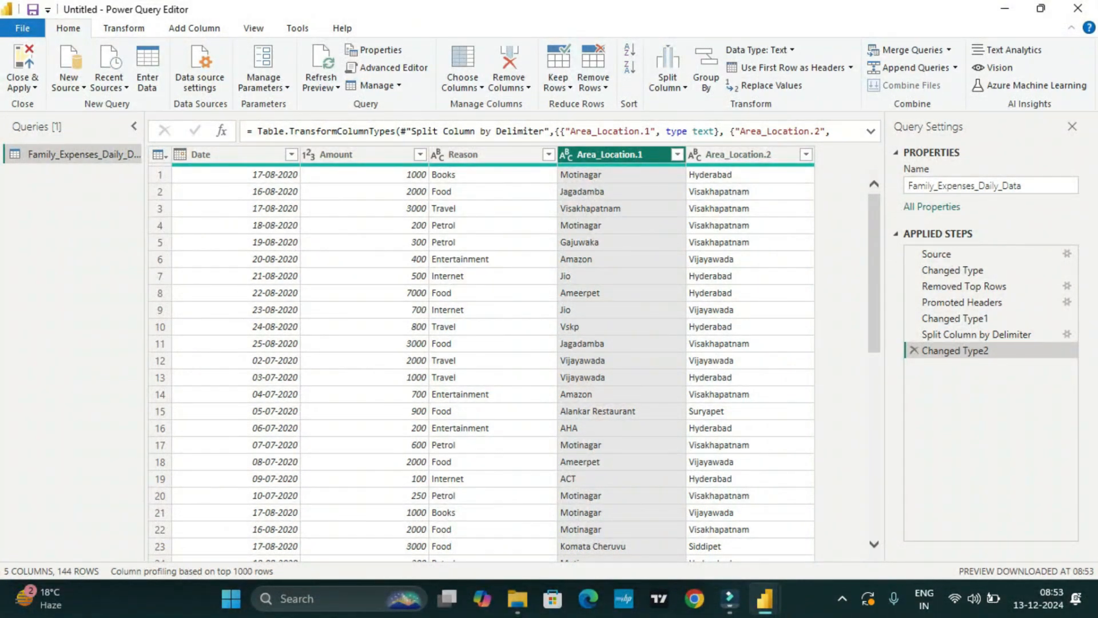
Check the split rows, then close the Power Query Editor applying the changes and switch to the report view.
{"action": "scroll", "coordinate": [514, 363], "scroll_direction": "down", "scroll_amount": 20}
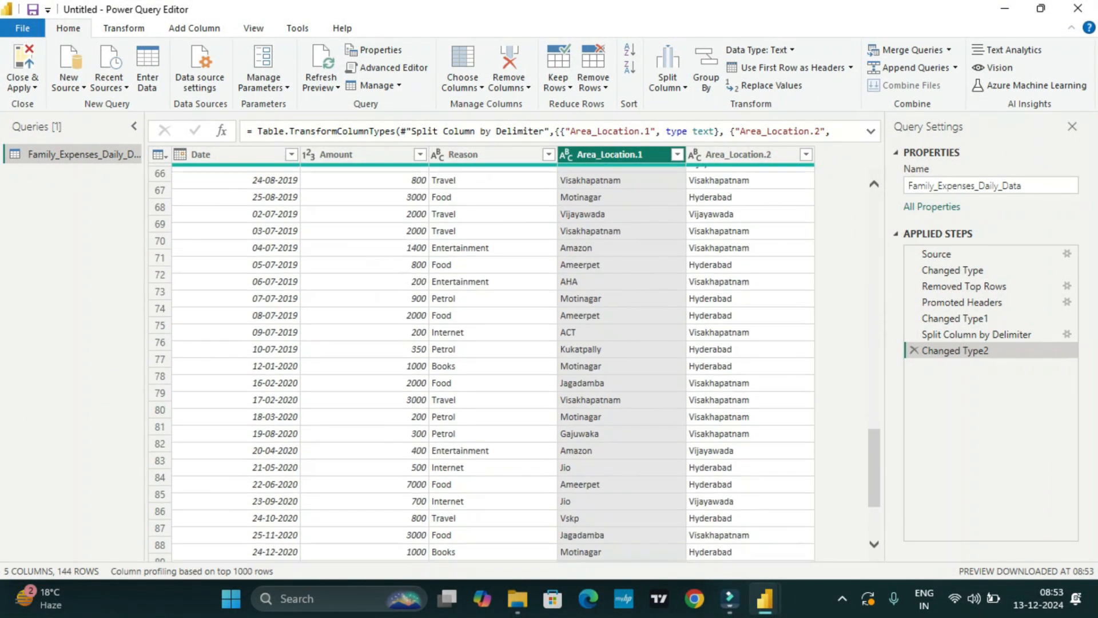
{"action": "scroll", "coordinate": [514, 364], "scroll_direction": "down", "scroll_amount": 2}
{"action": "scroll", "coordinate": [515, 364], "scroll_direction": "up", "scroll_amount": 20}
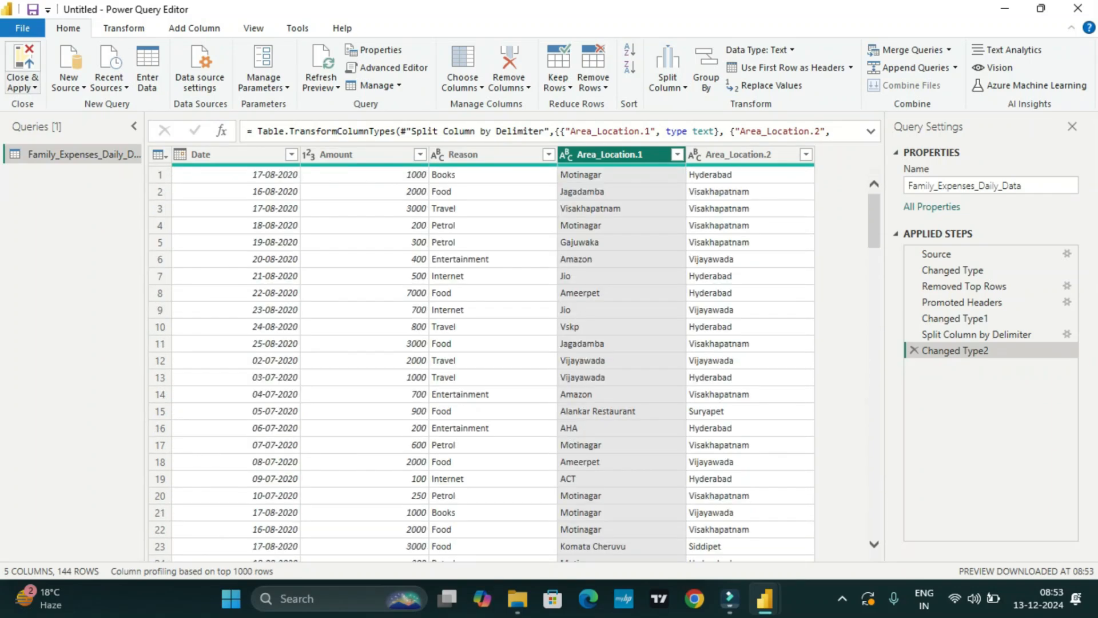
{"action": "left_click", "coordinate": [23, 87]}
{"action": "left_click", "coordinate": [57, 105]}
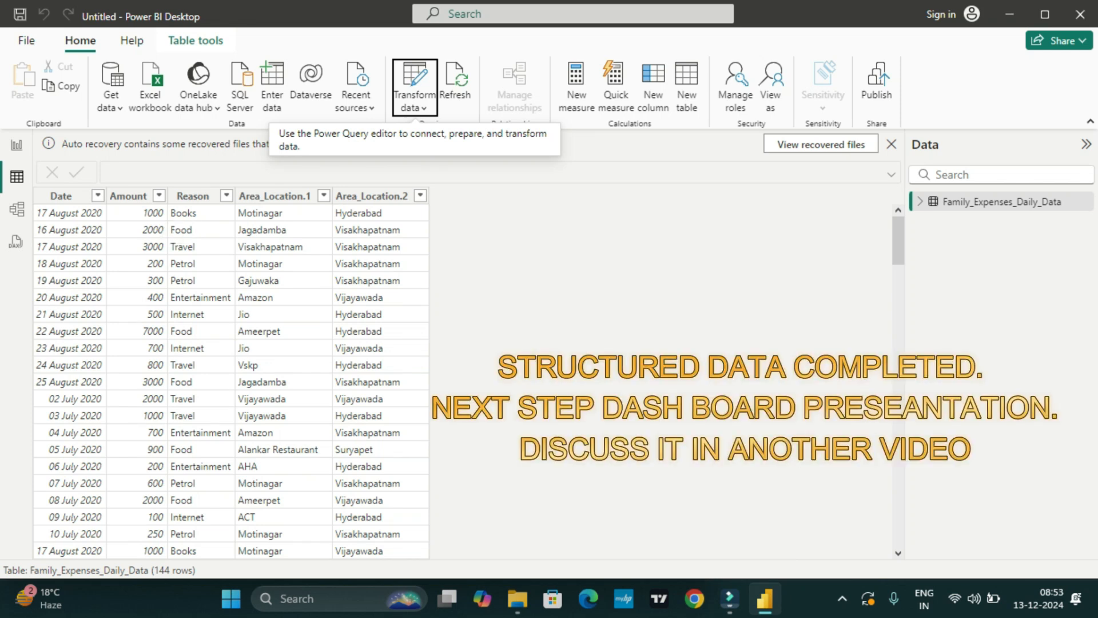
{"action": "left_click", "coordinate": [17, 144]}
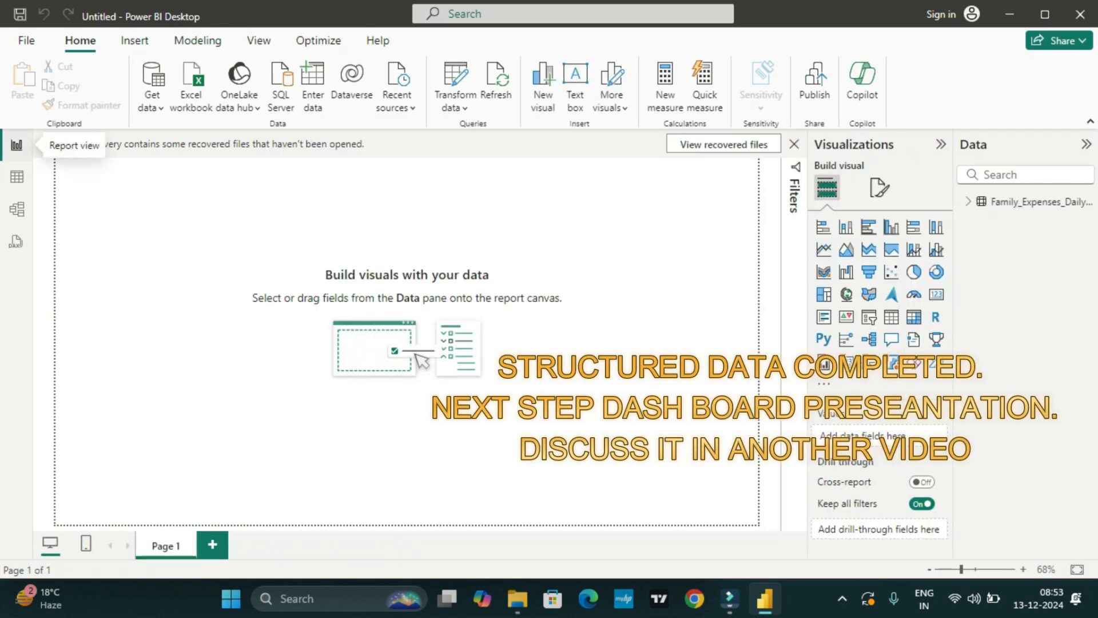